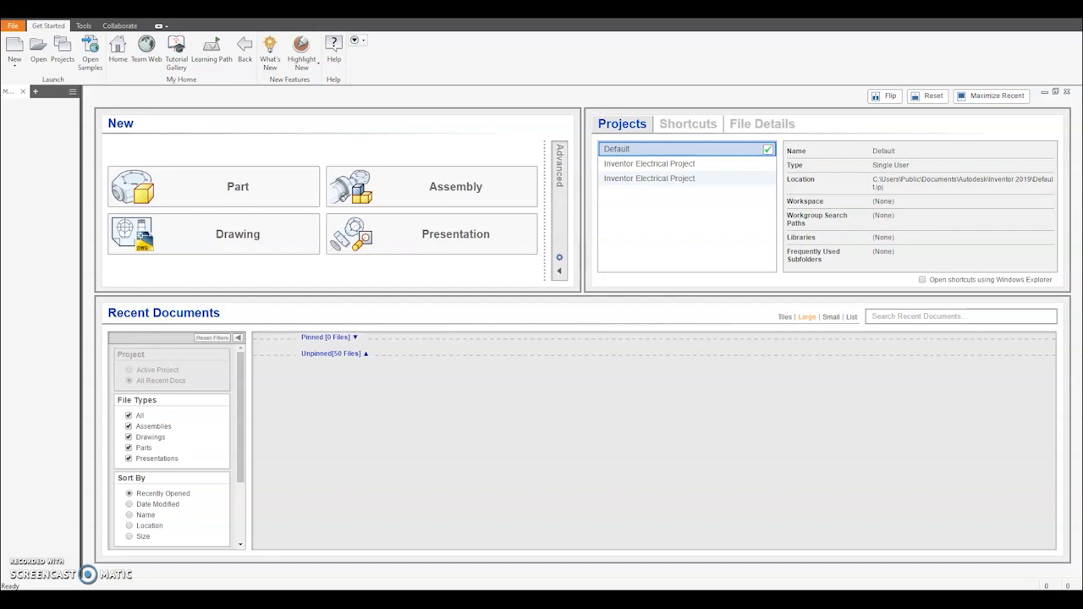
- Create a new metric part from the Standard (mm).ipt template and start a 2D sketch on the YZ plane
left_click(14, 51)
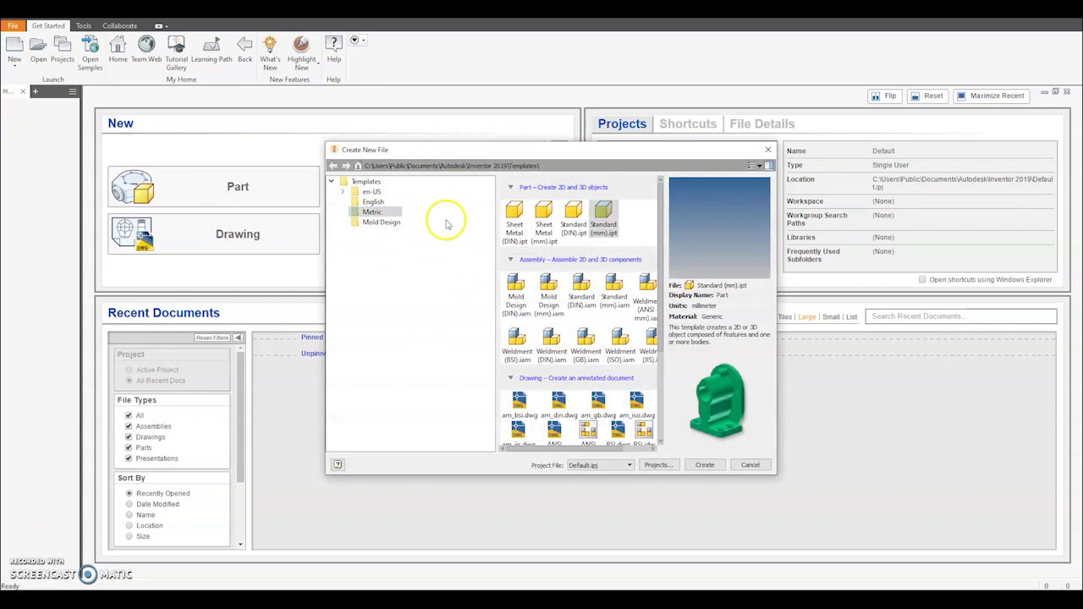
left_click(705, 464)
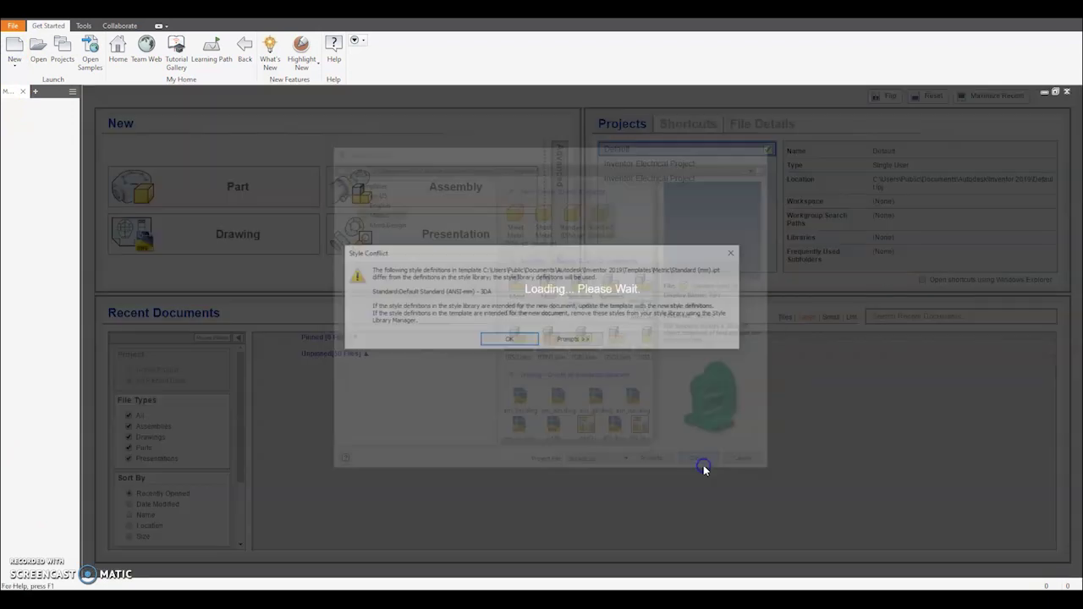
left_click(516, 341)
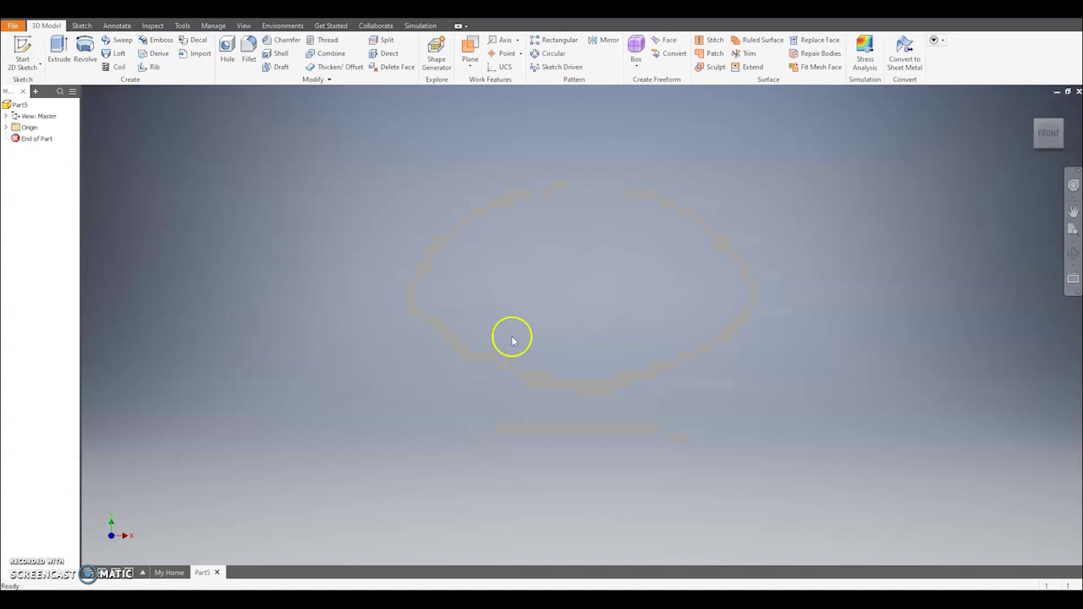
left_click(25, 46)
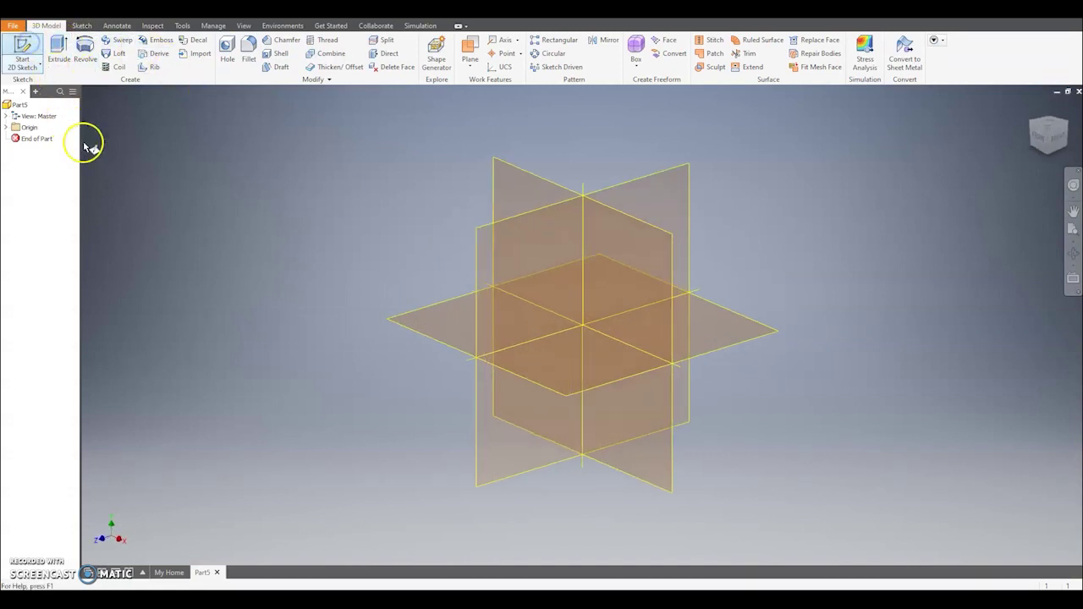
left_click(475, 263)
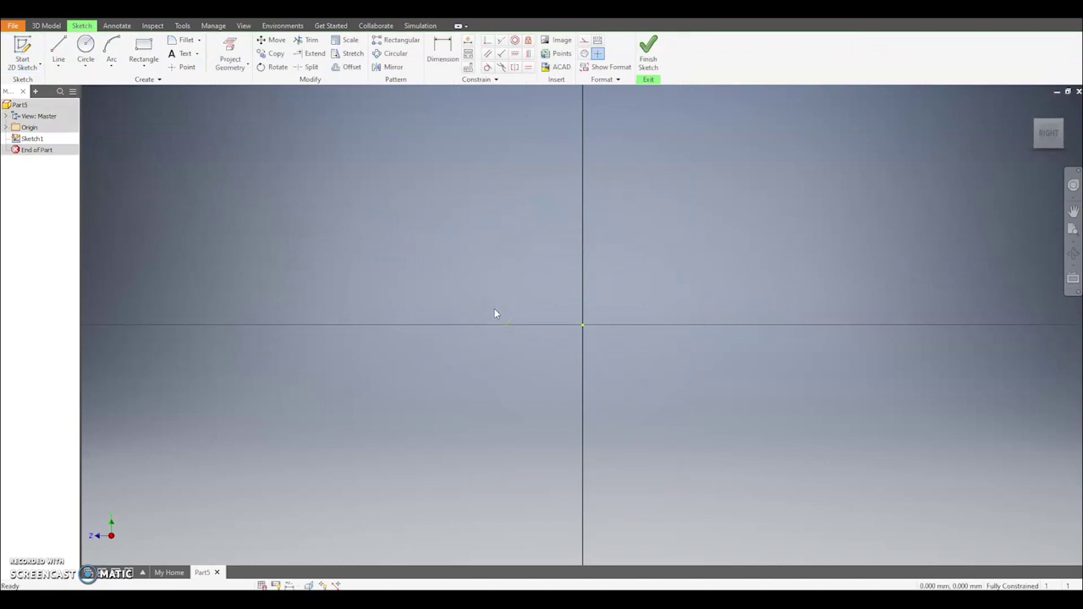
- Sketch a circle with a 4 mm diameter centred on the origin
left_click(86, 49)
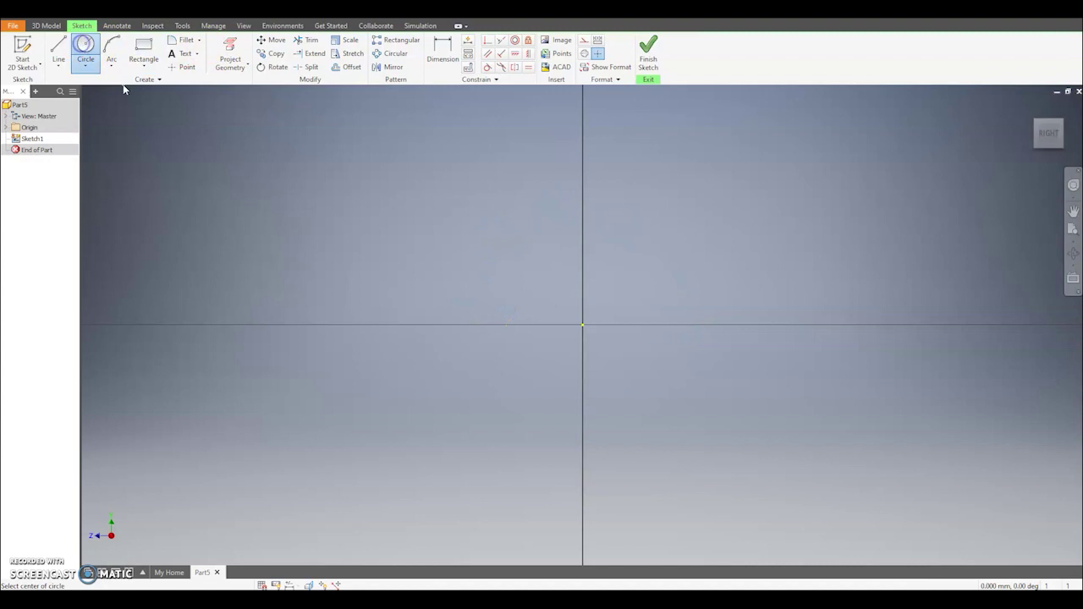
left_click(583, 326)
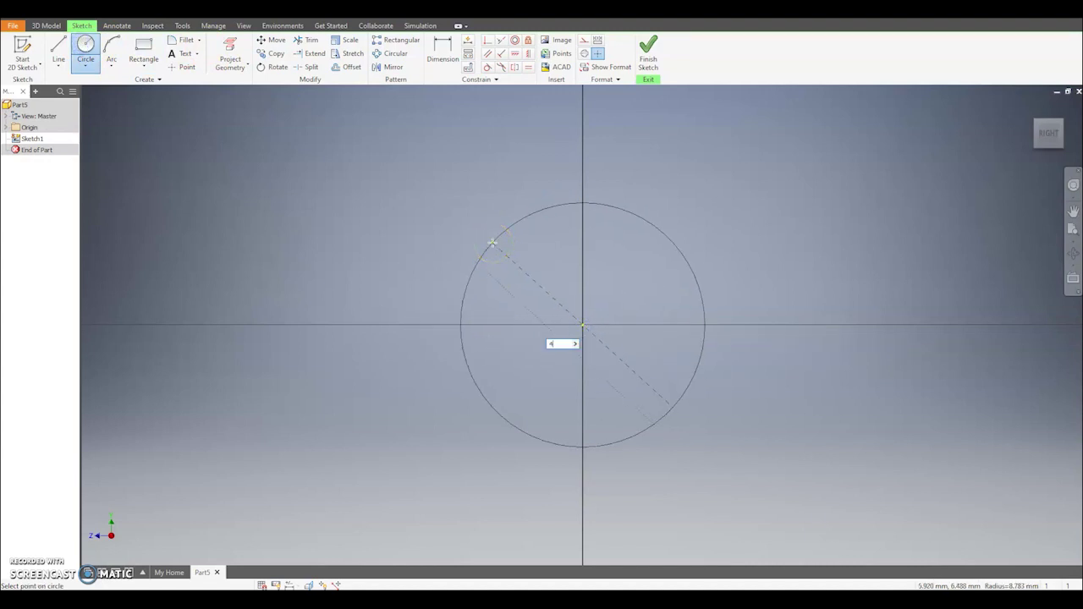
type("4")
key("Return")
- Draw connected lines from the circle's right quadrant: 5 mm down, 4 mm to the left, and back up to the left quadrant
scroll(592, 377, "up", 2)
middle_click_drag(584, 359, 561, 262)
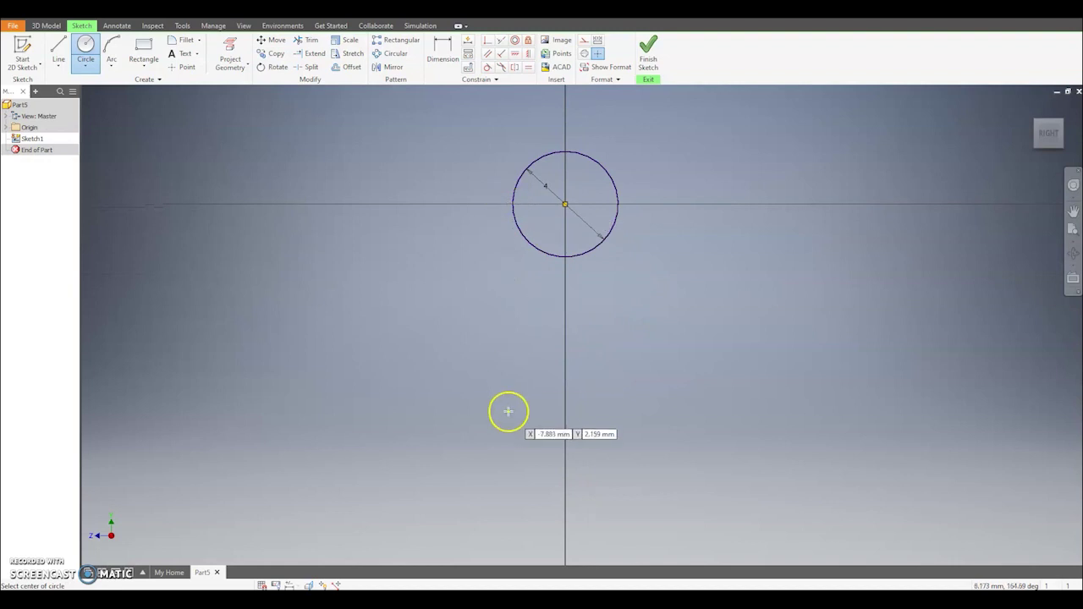
left_click(58, 49)
left_click(618, 204)
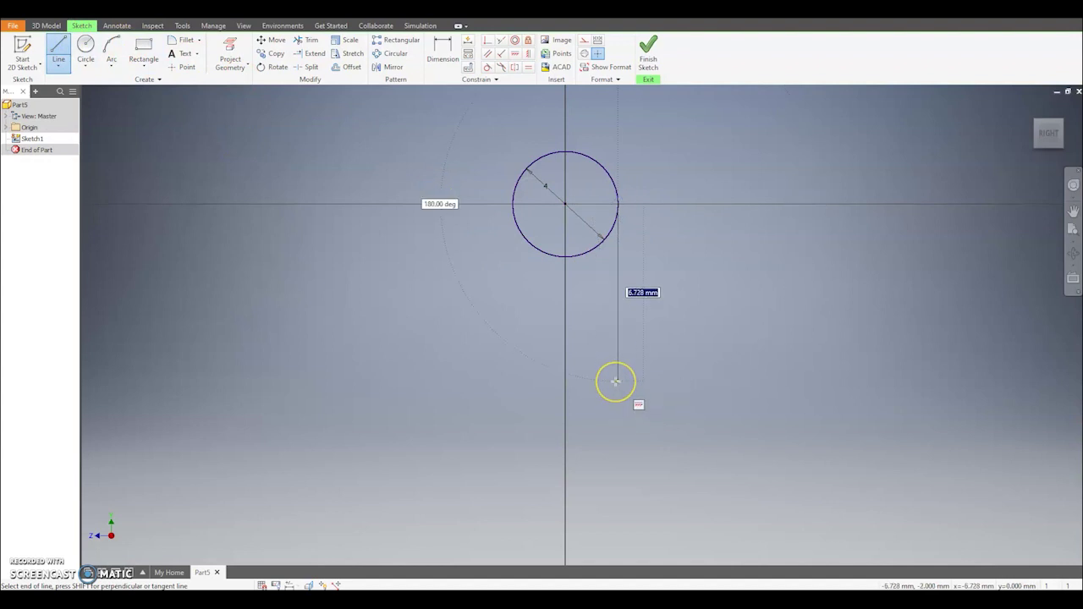
type("5")
key("Return")
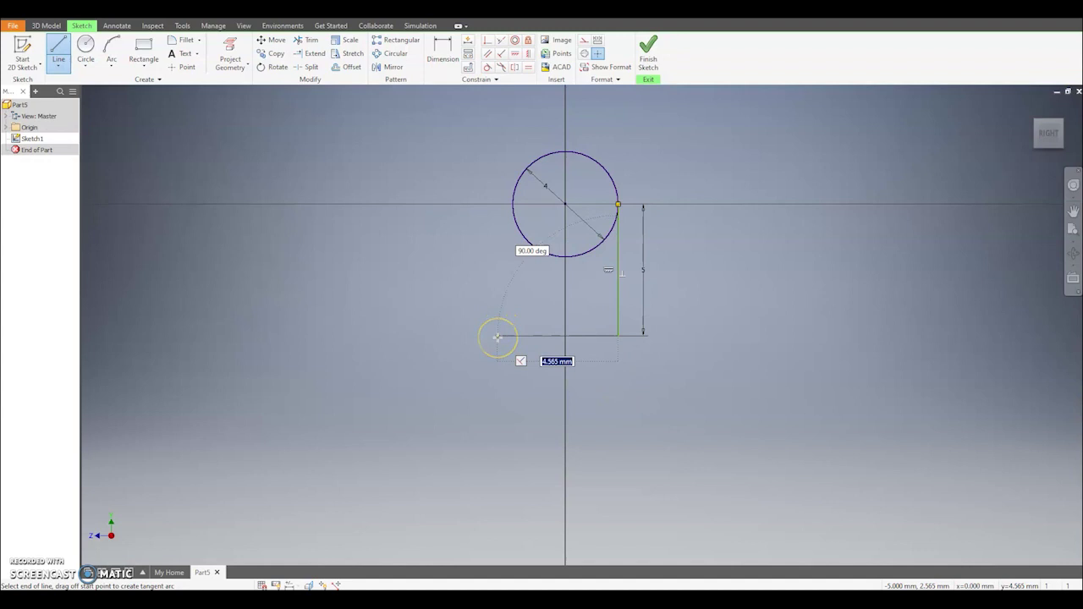
type("4")
key("Return")
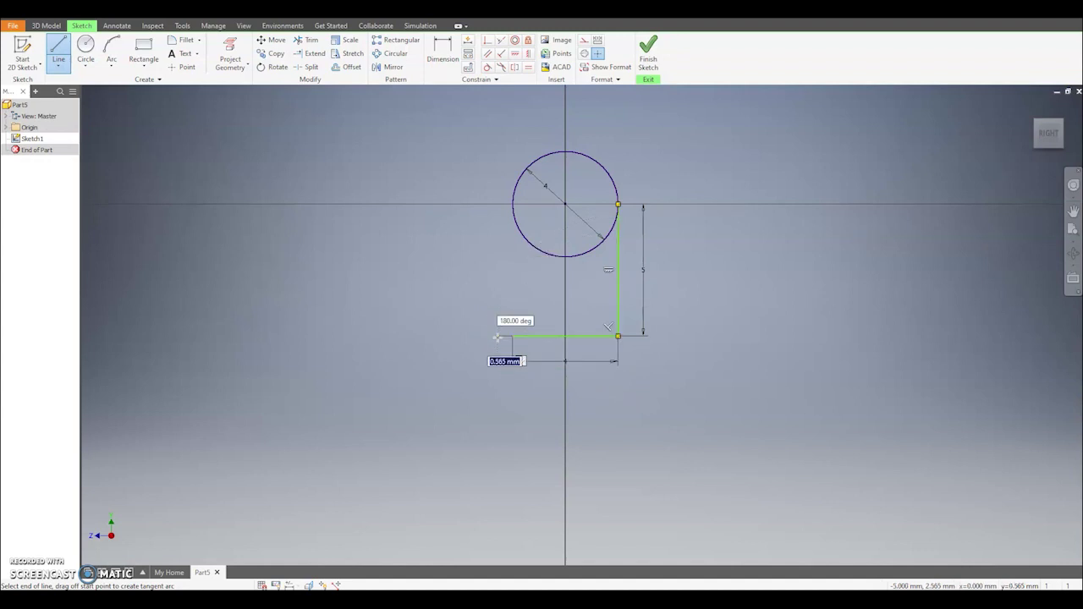
double_click(513, 204)
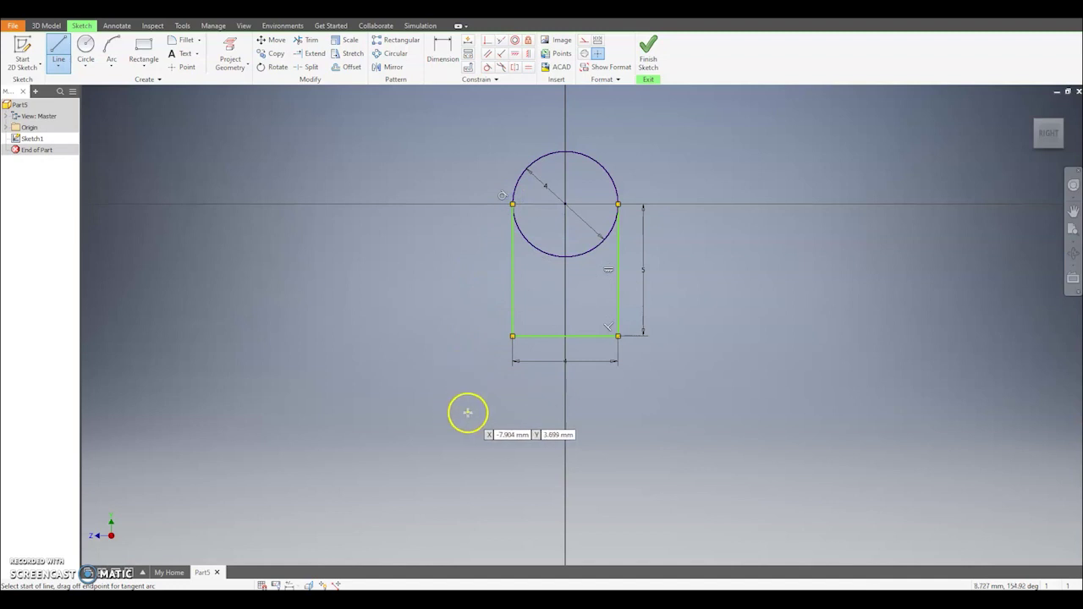
- Draw a 4 mm line slanting down and left from the rectangle's lower-left corner
scroll(483, 410, "up", 3)
scroll(508, 399, "down", 2)
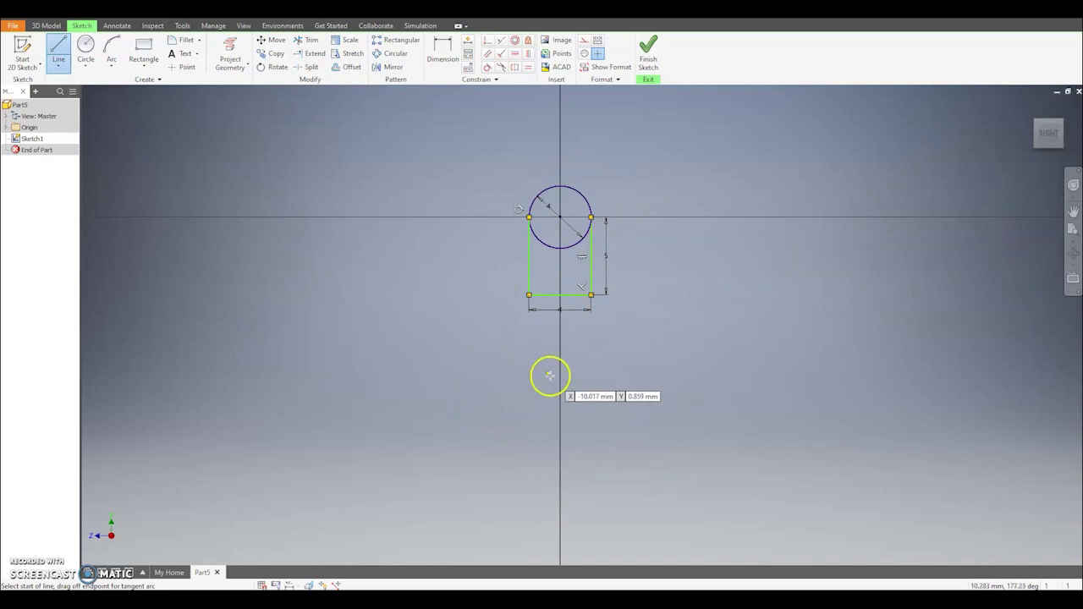
left_click(528, 294)
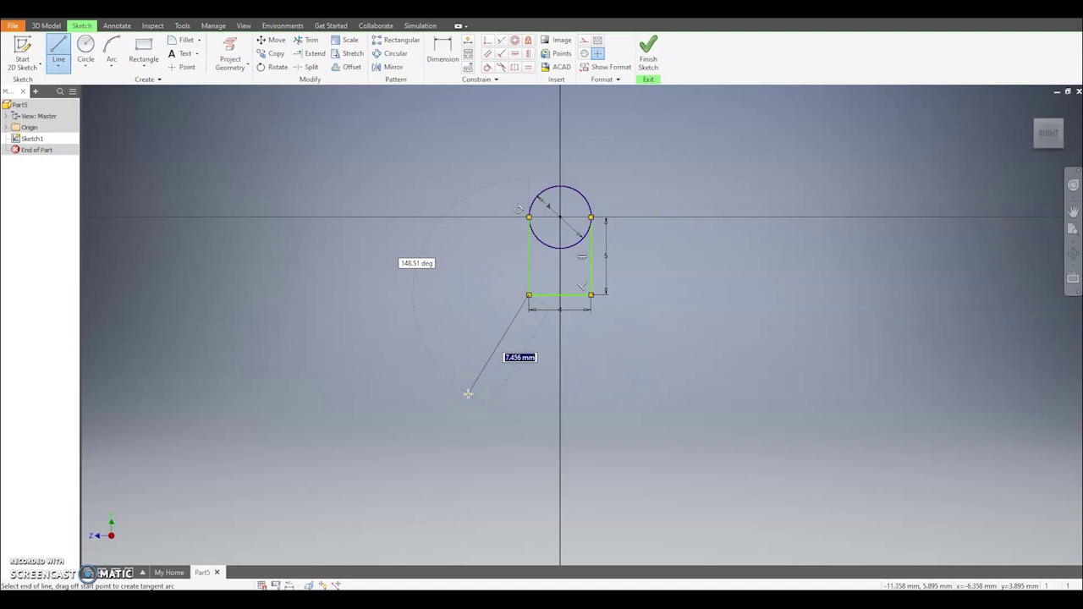
key("Return")
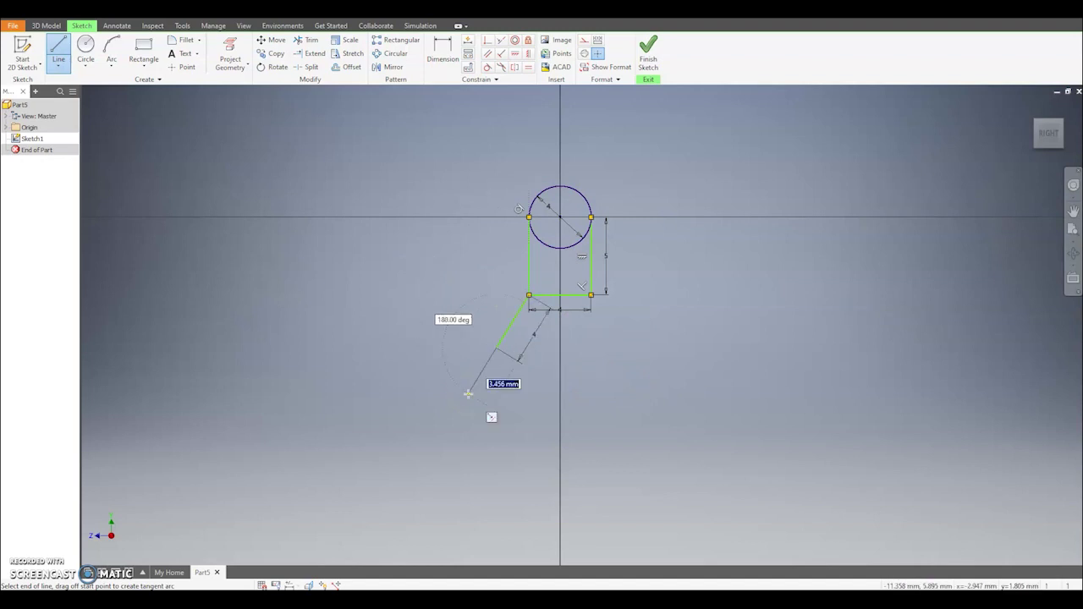
left_click(496, 399)
key("Escape")
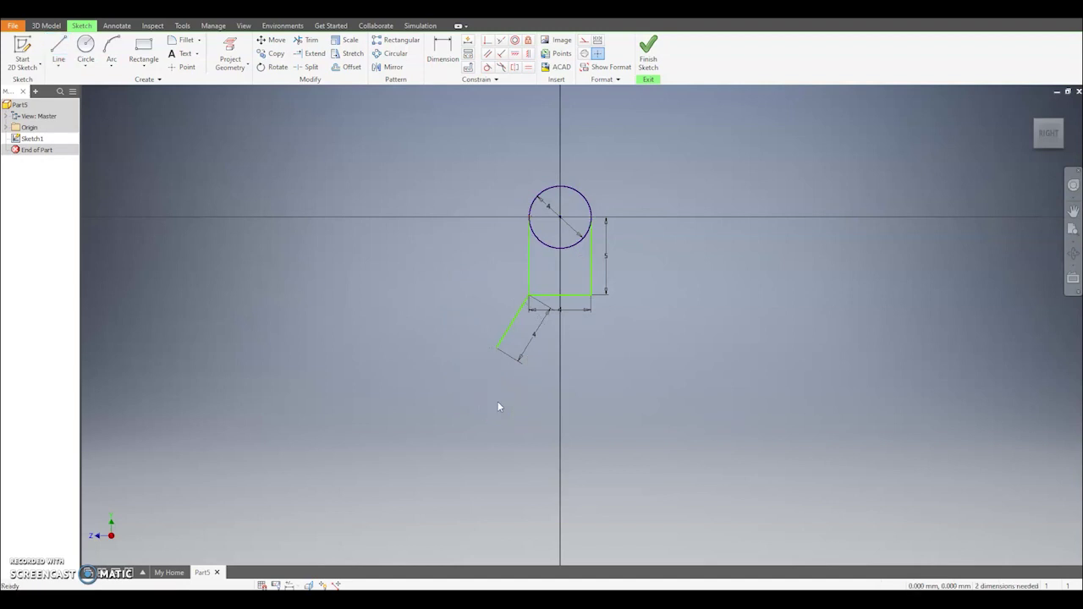
- Dimension the angle between the slanted line and the rectangle's horizontal bottom line as 120 degrees
left_click(514, 331)
mouse_move(527, 324)
left_mouse_down()
mouse_move(551, 303)
mouse_move(535, 347)
mouse_move(539, 333)
left_mouse_up()
scroll(532, 319, "up", 5)
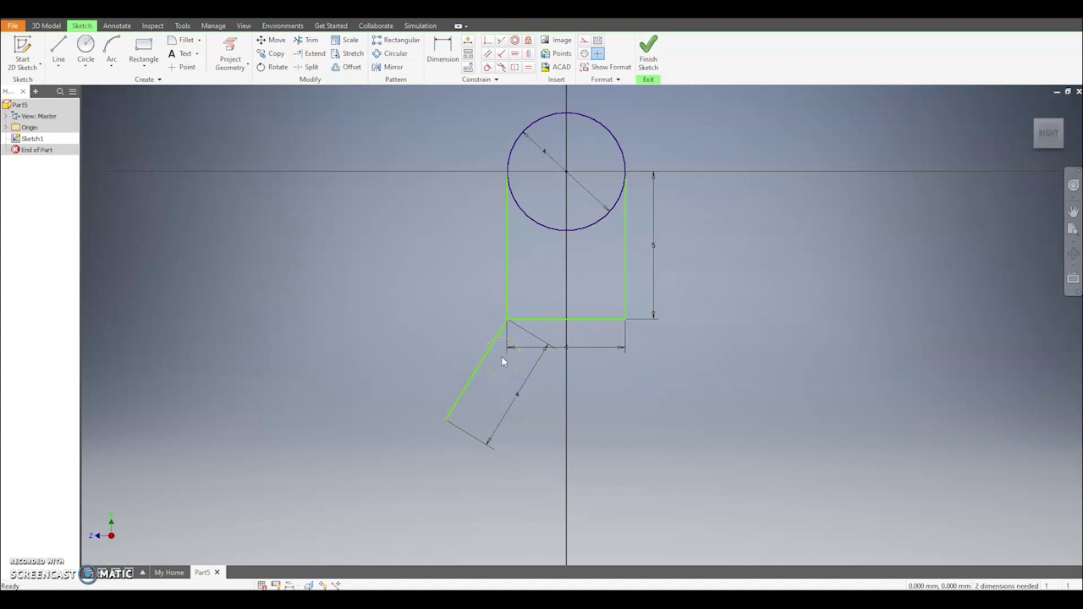
left_click(442, 48)
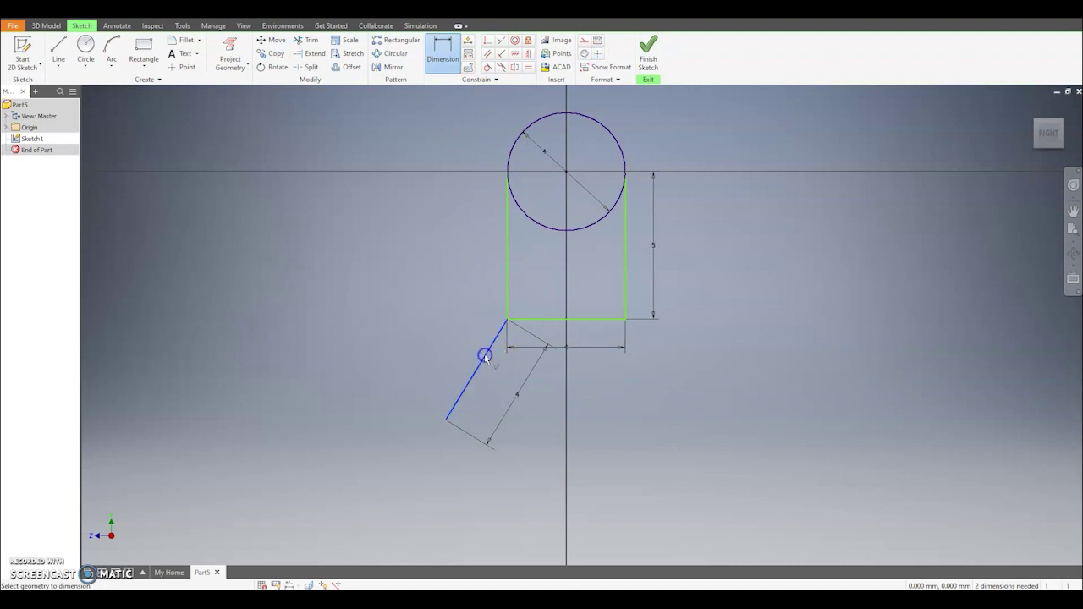
left_click(535, 321)
left_click(549, 377)
type("120")
key("Return")
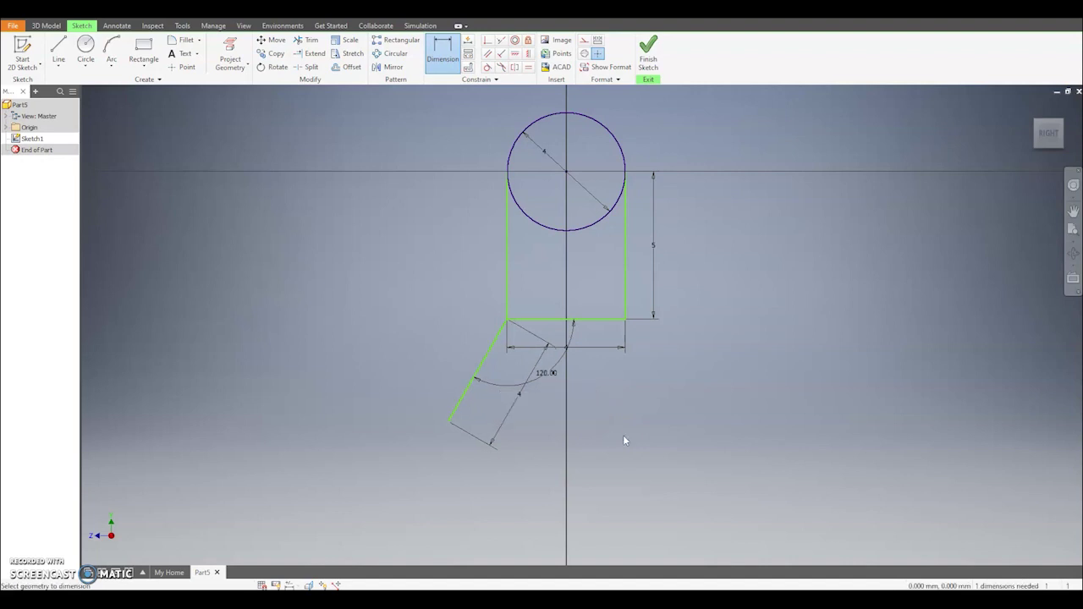
- Draw a 4 mm line down and right from the slanted line's lower end, perpendicular to it
left_click(501, 292)
left_click(59, 49)
left_click(450, 421)
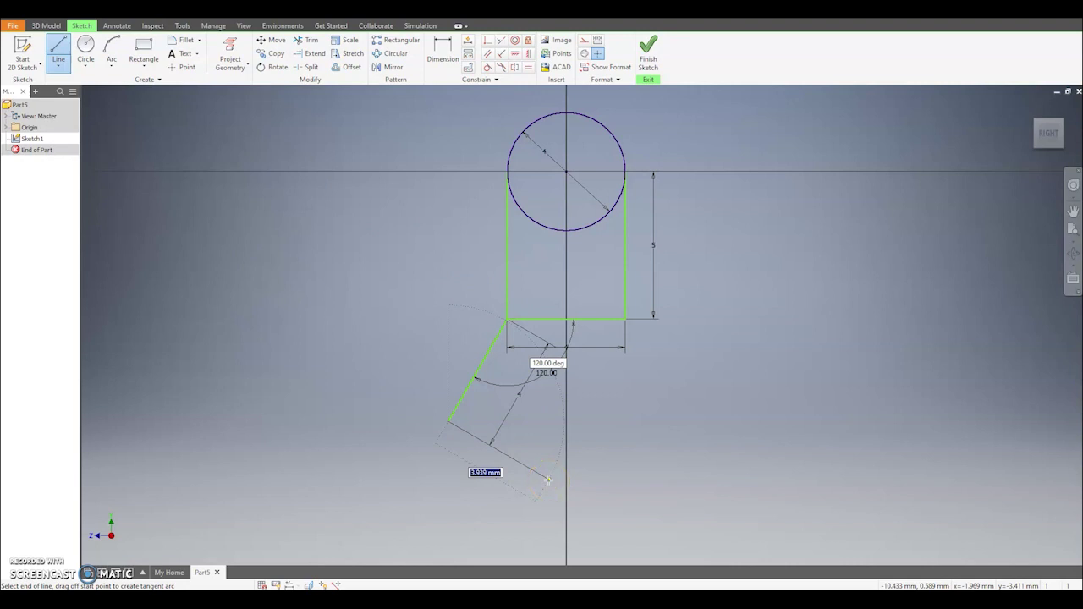
key("Return")
left_click_drag(533, 465, 575, 446)
key("Escape")
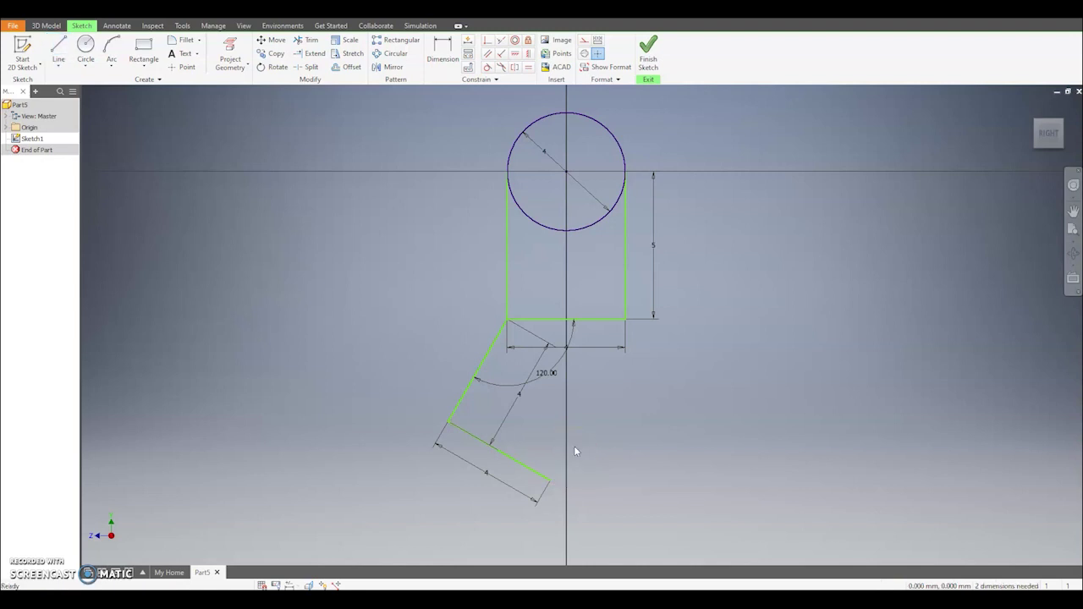
- Add a 90 degree angle dimension between the slanted line and the new lower end line
left_click(442, 49)
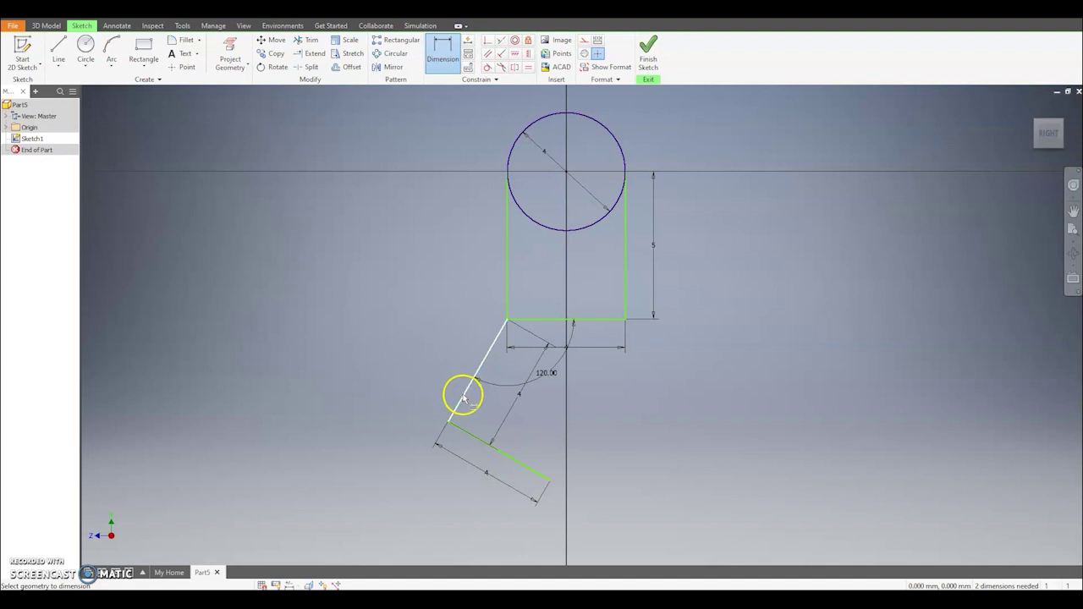
left_click(508, 458)
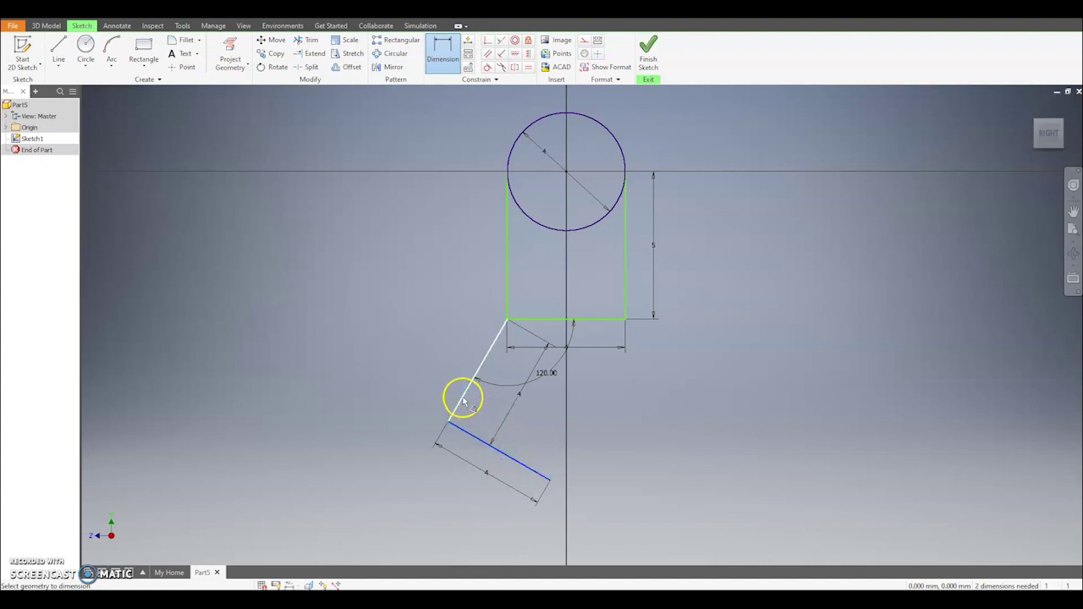
left_click(479, 415)
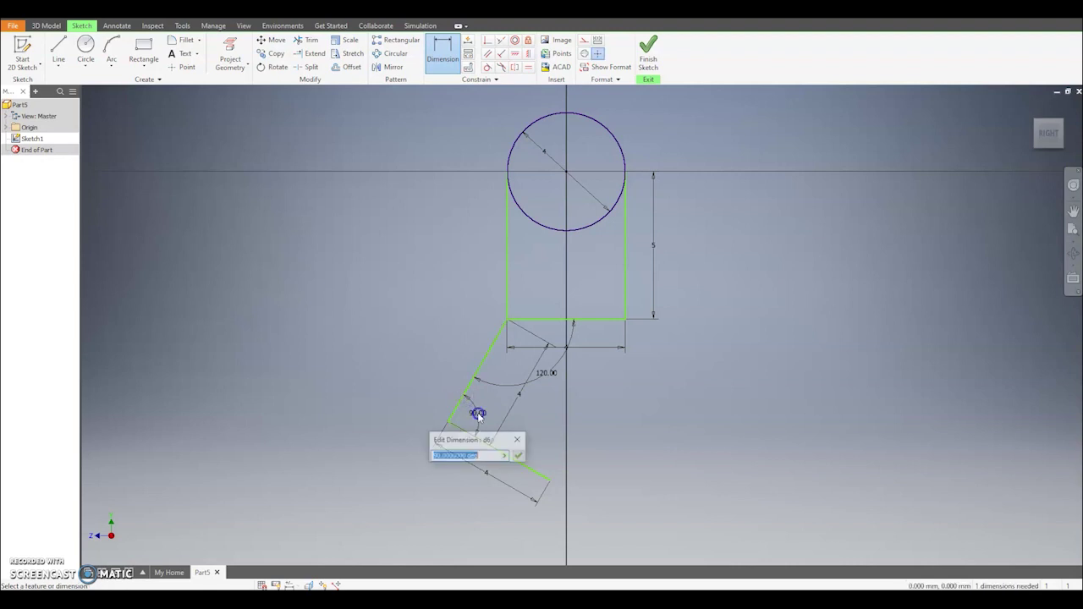
left_click(518, 456)
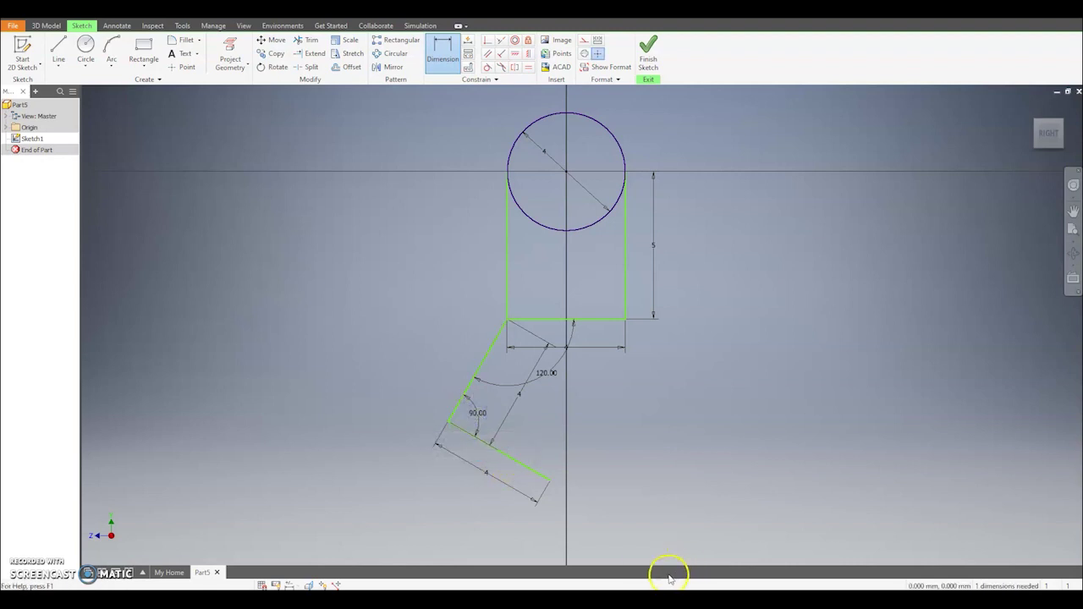
- Close the lower section with a line from the end line's free endpoint to the rectangle's lower-right corner
left_click(58, 49)
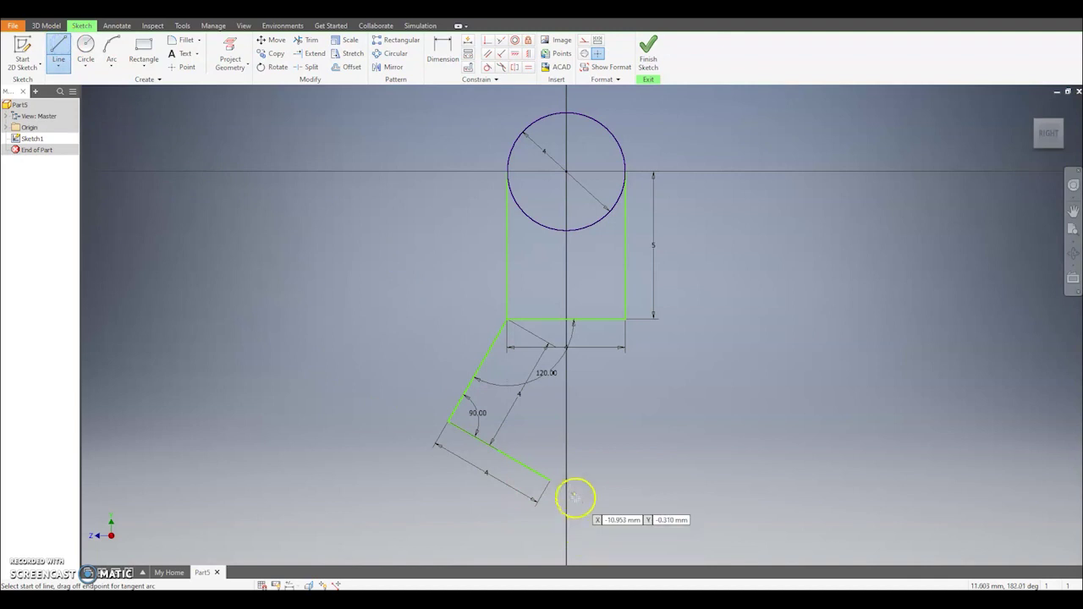
left_click(551, 480)
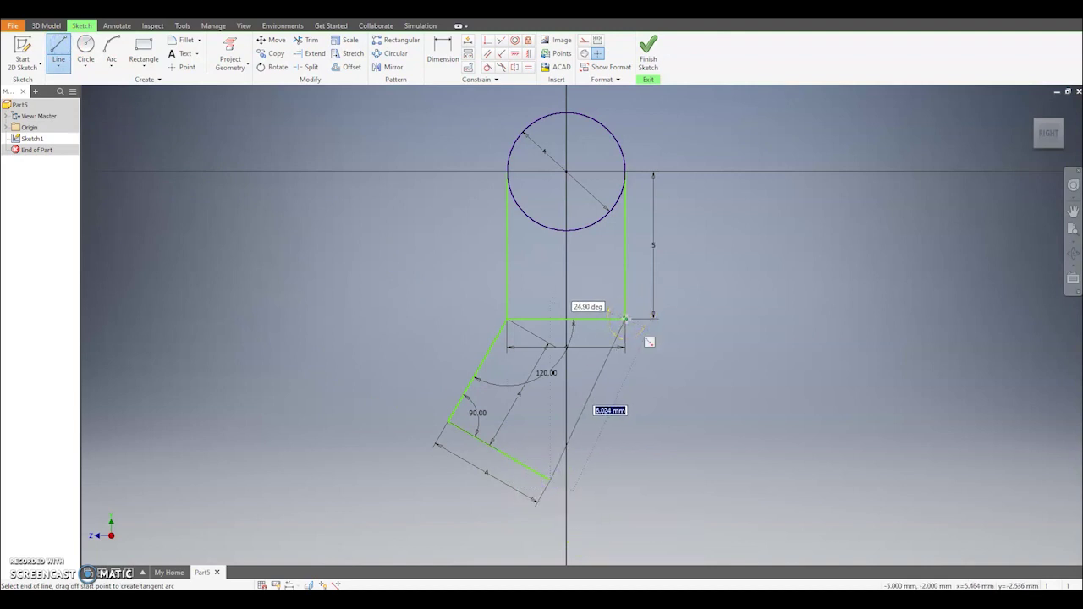
left_click(626, 320)
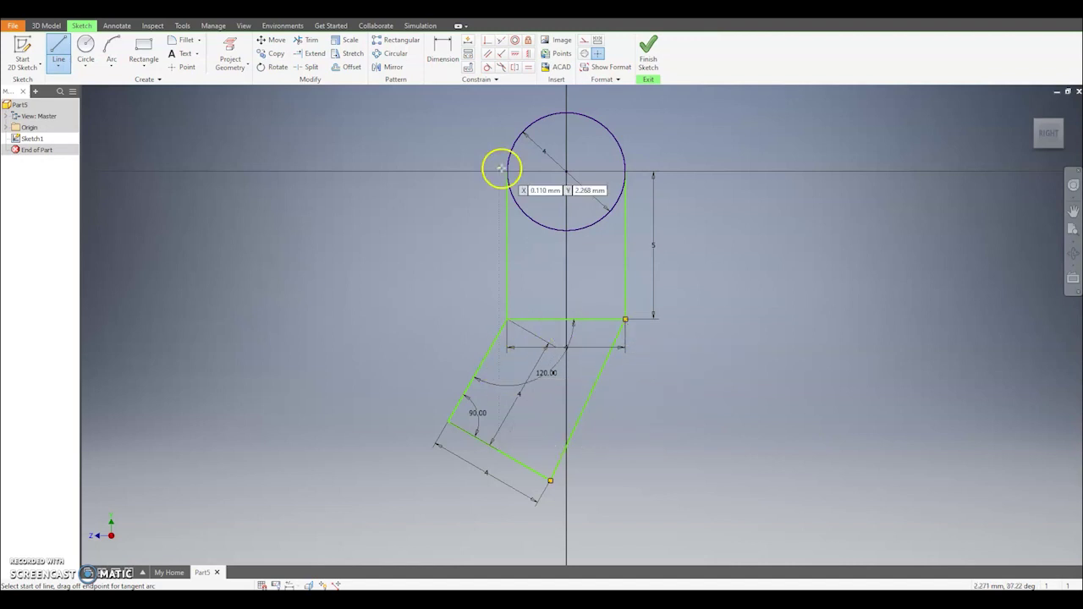
- Trim away the circle's lower half and the horizontal line between the upper and slanted sections
left_click(307, 40)
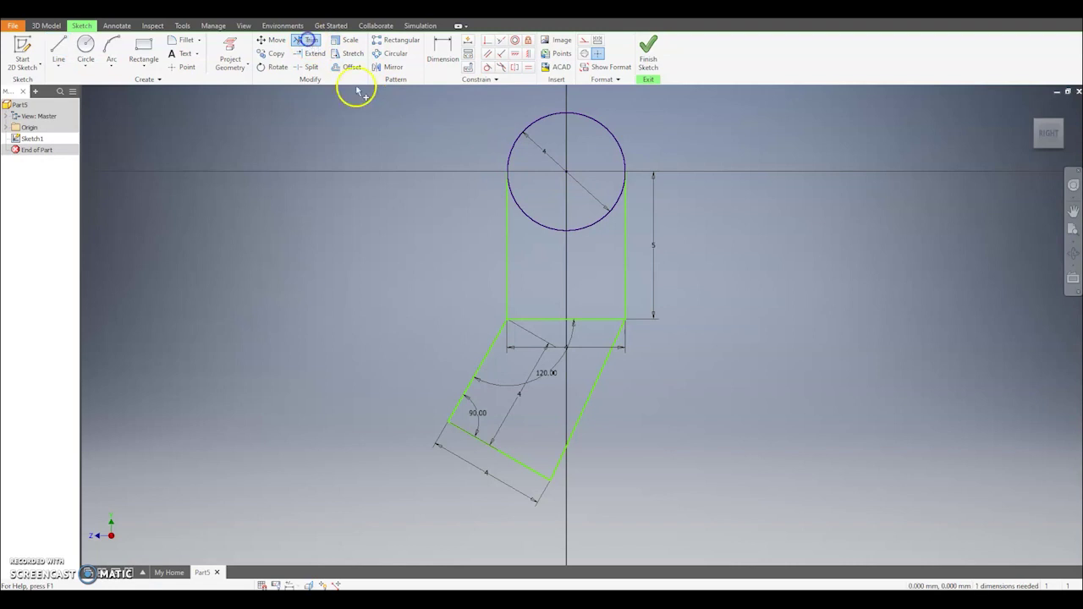
left_click(539, 225)
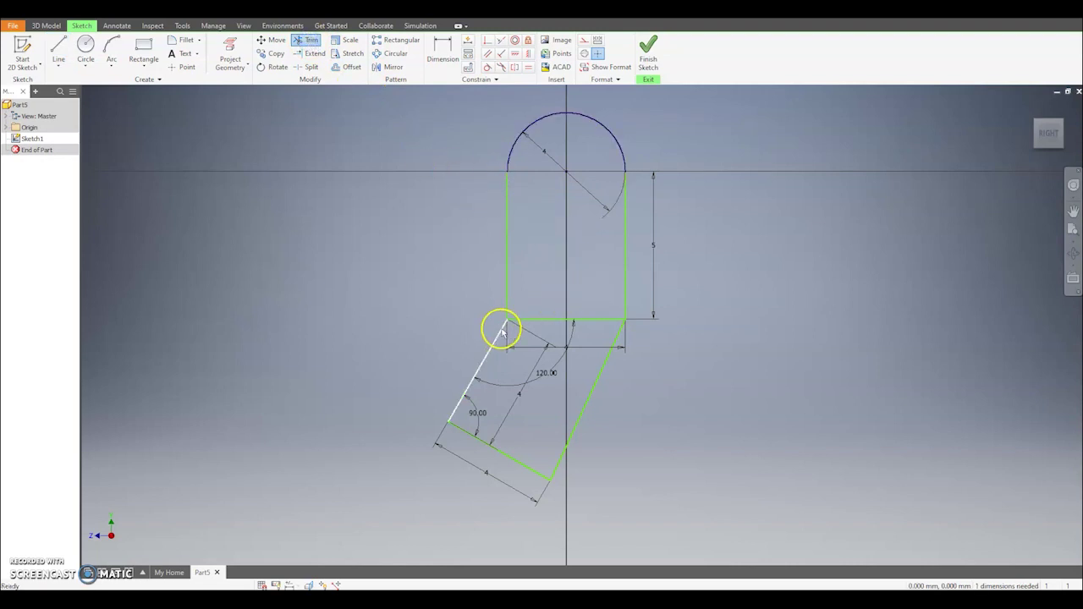
key("Escape")
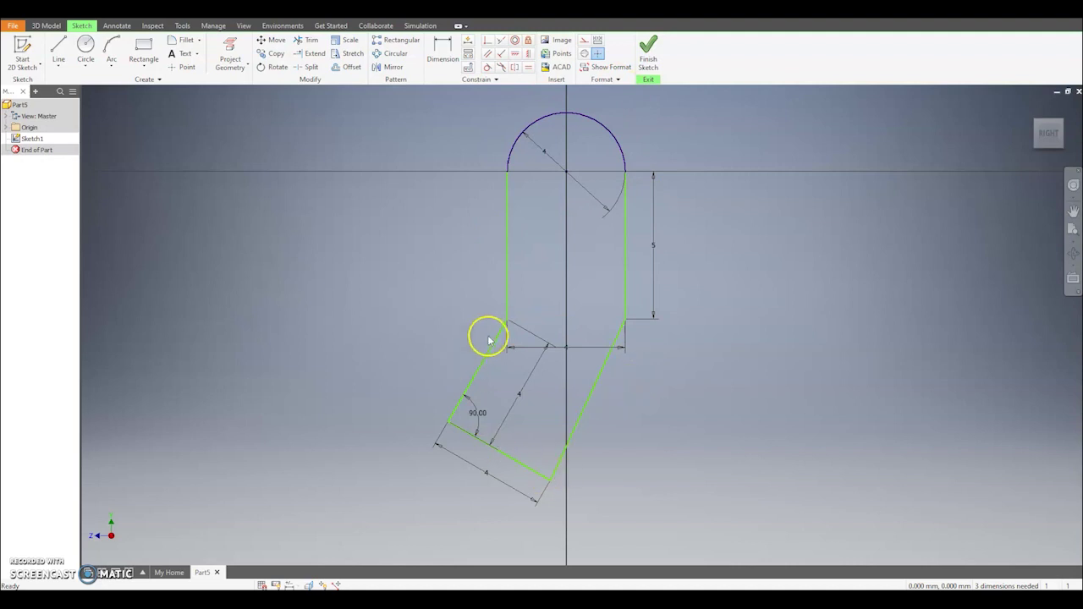
- Finish the sketch and extrude the closed profile by 4 mm
left_click(648, 55)
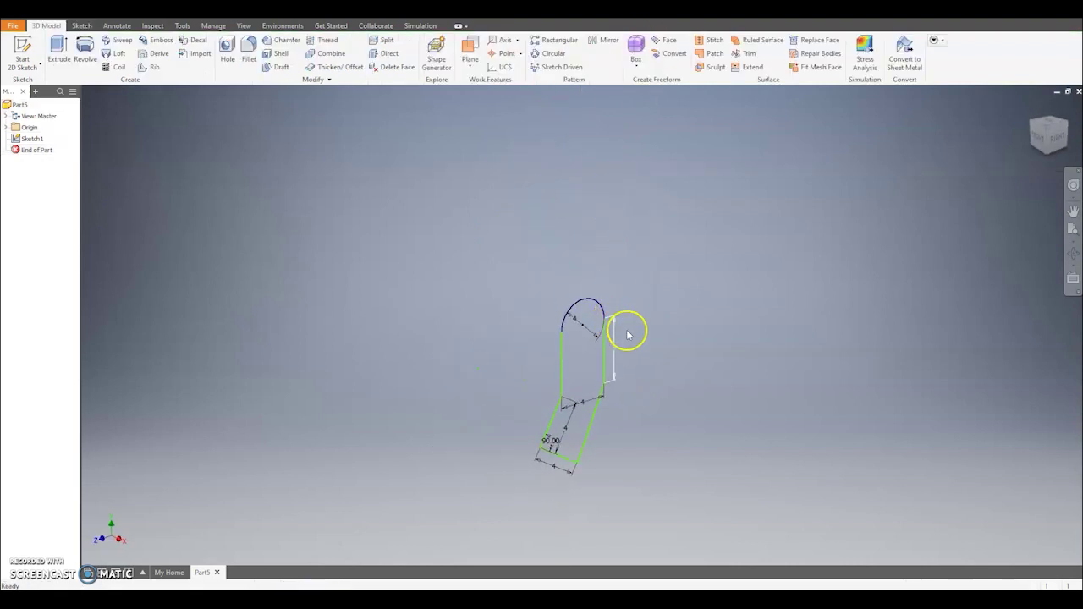
left_click(59, 51)
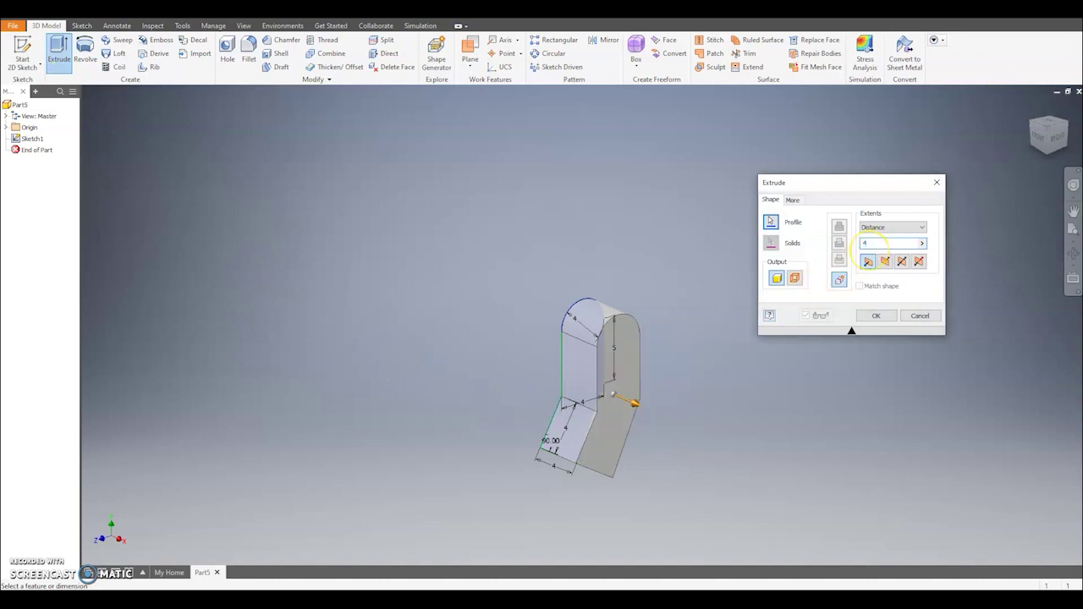
key("Return")
- Start a new sketch on the square lower end face of the slanted section
middle_click_drag(604, 455, 480, 402)
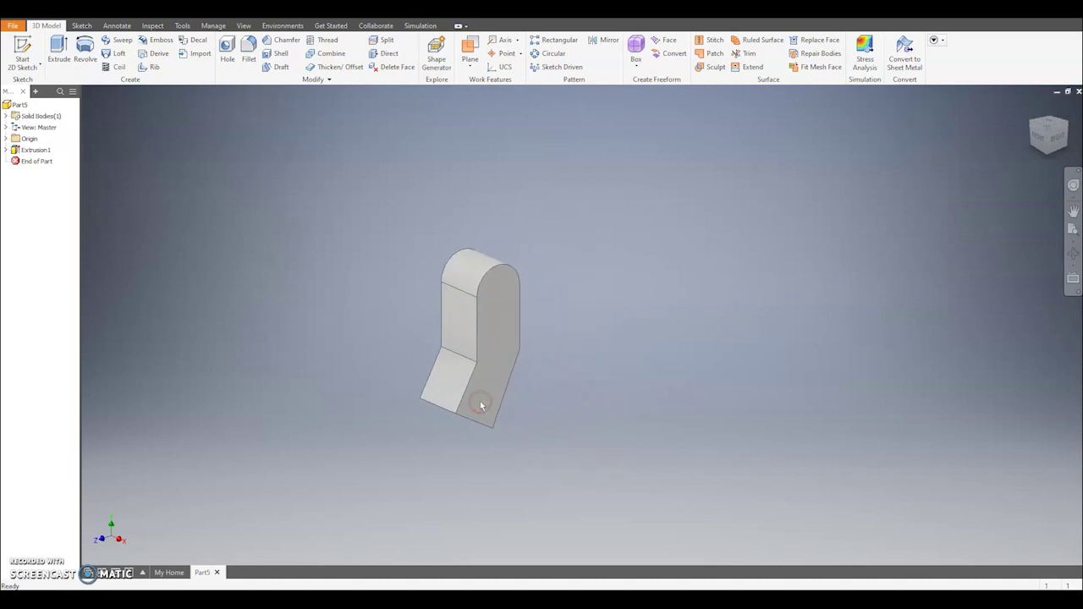
left_click(498, 421)
middle_click_drag(402, 440, 440, 384, "shift")
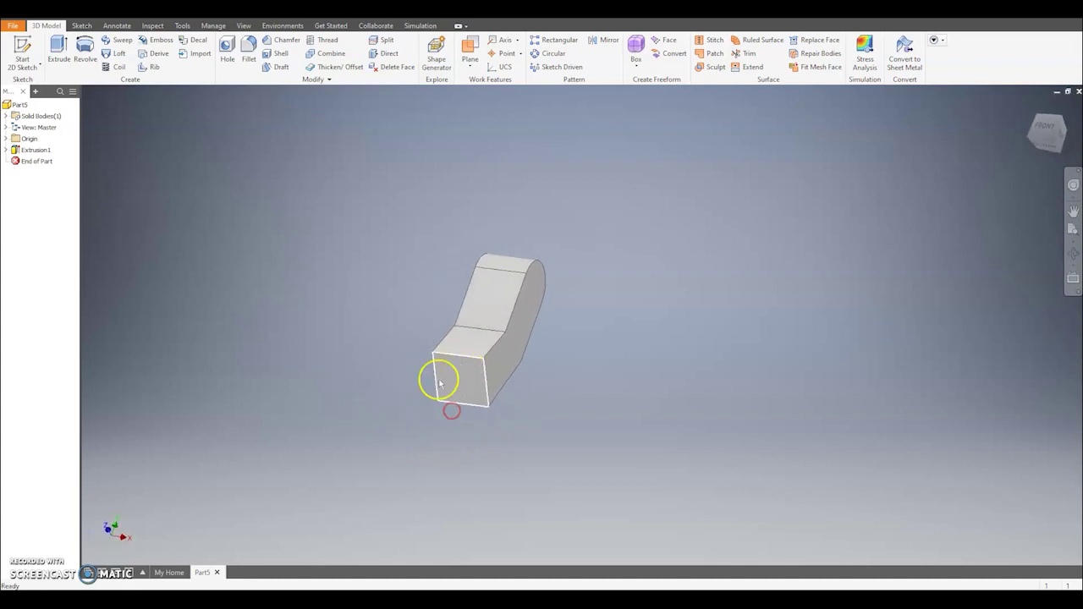
left_click(23, 52)
left_click(468, 378)
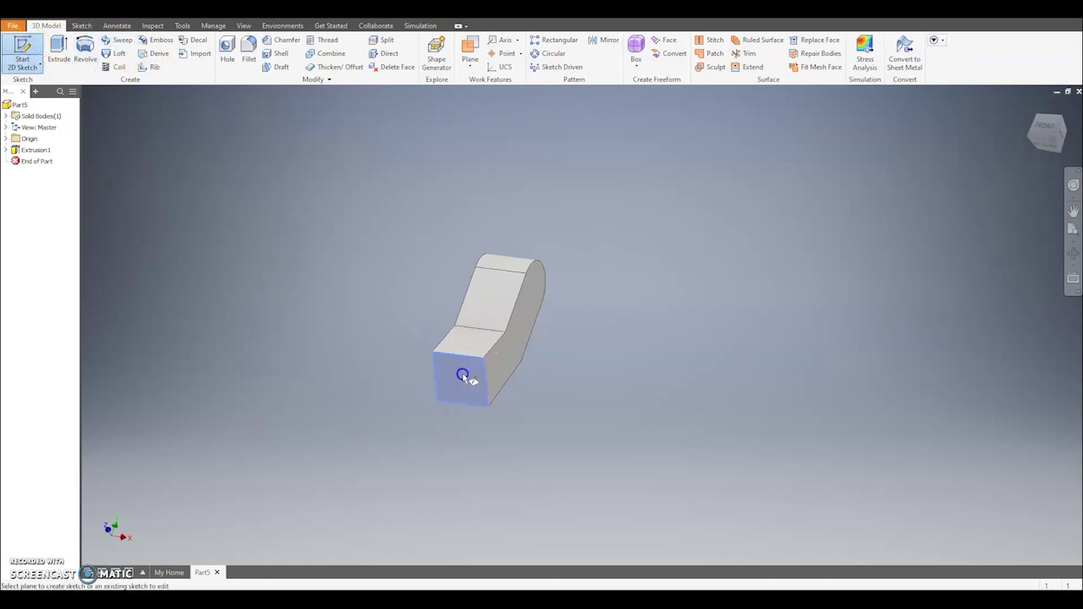
- Draw two crossing diagonal lines between the opposite corners of the square end face
scroll(617, 375, "up", 3)
mouse_move(622, 370)
middle_mouse_down()
mouse_move(530, 363)
mouse_move(542, 377)
middle_mouse_up()
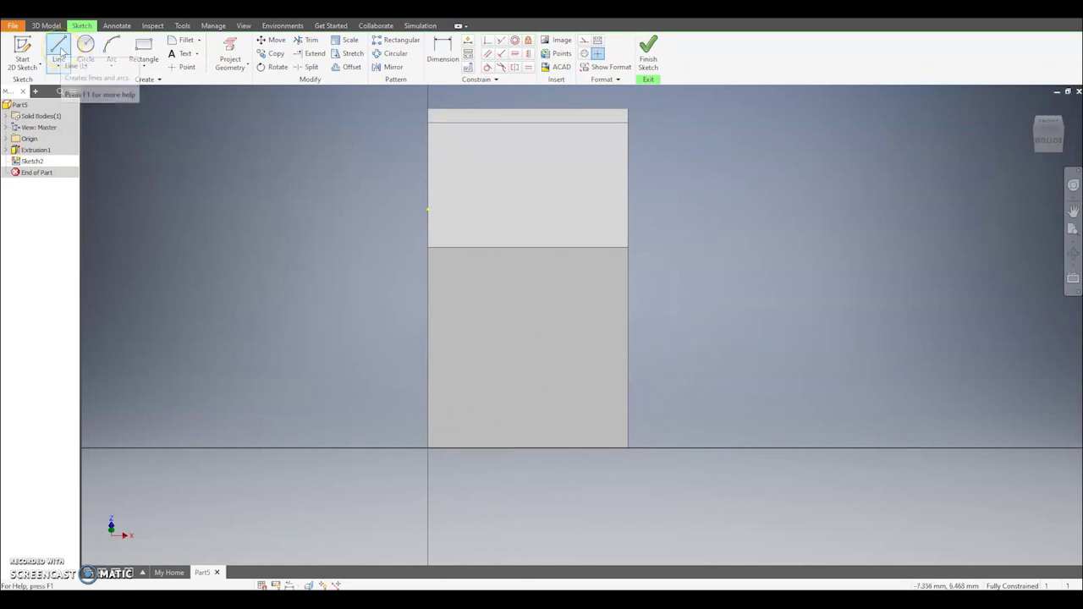
left_click(59, 53)
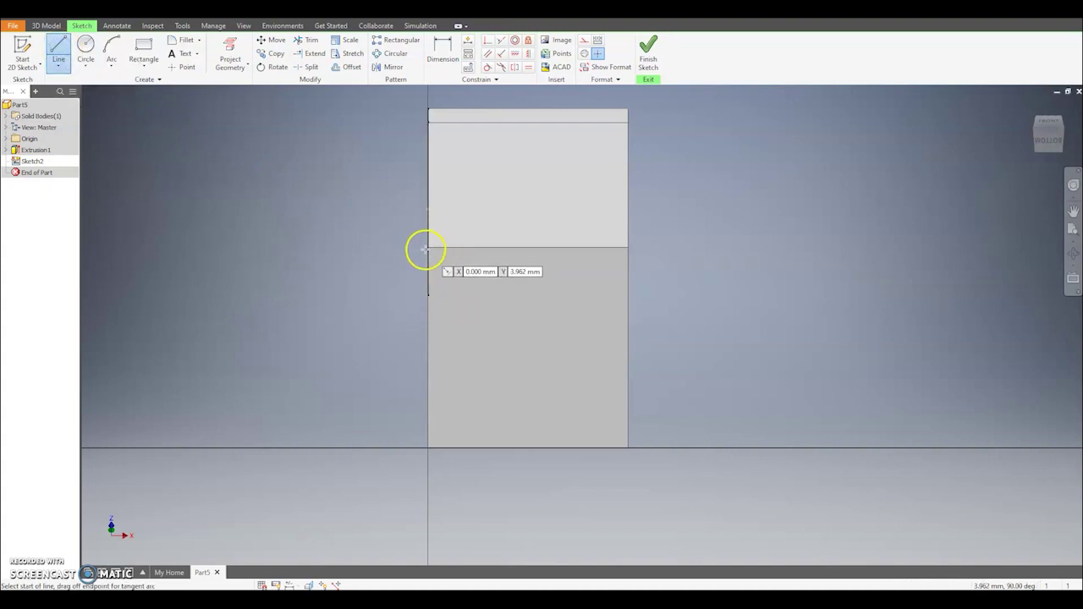
left_click(429, 448)
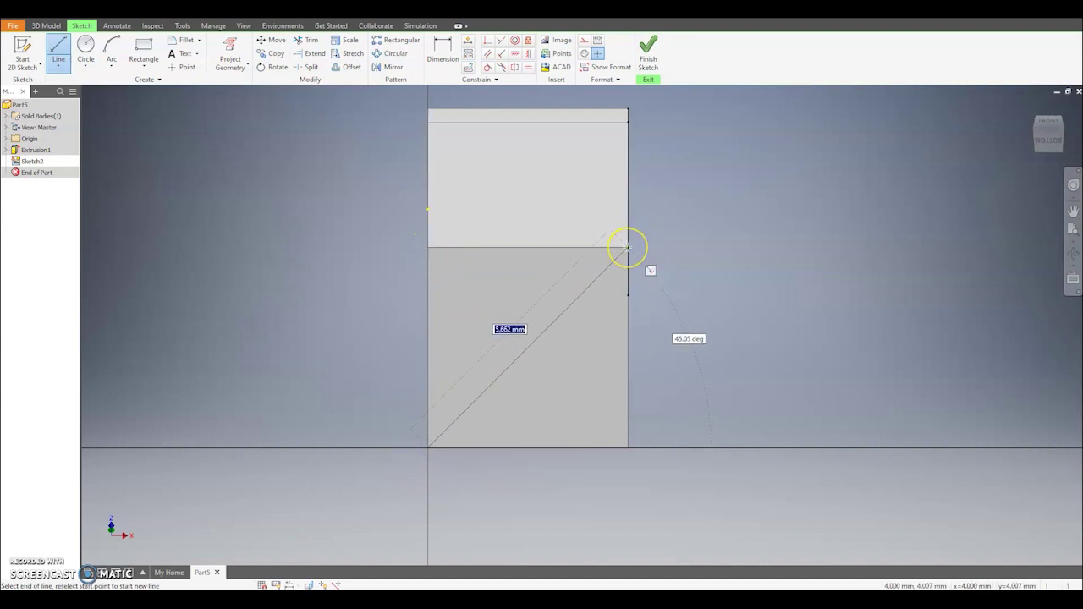
left_click(627, 247)
left_click(630, 448)
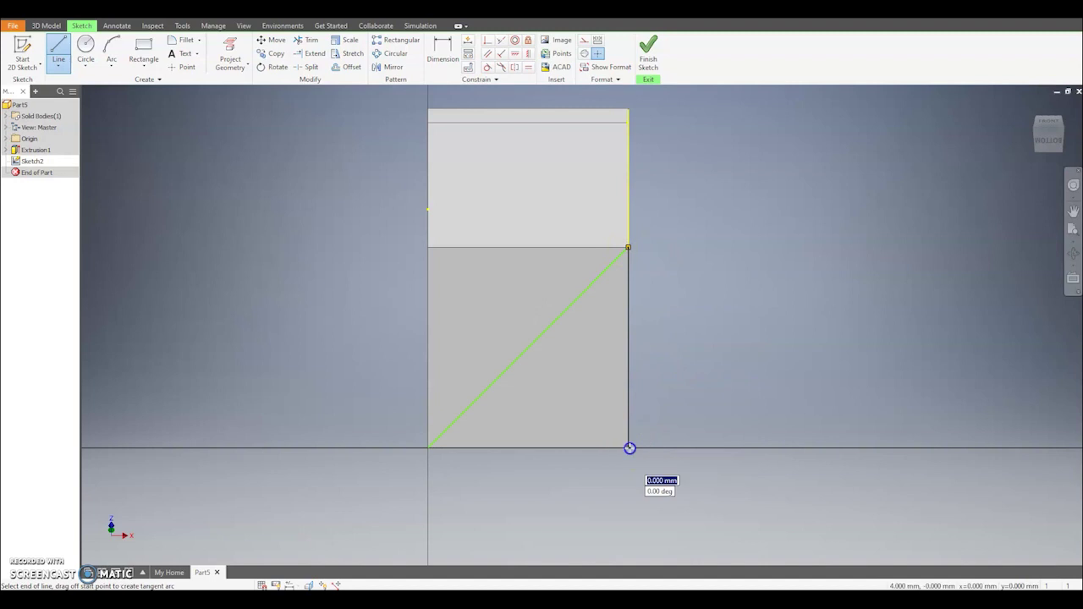
left_click(429, 247)
right_click(533, 296)
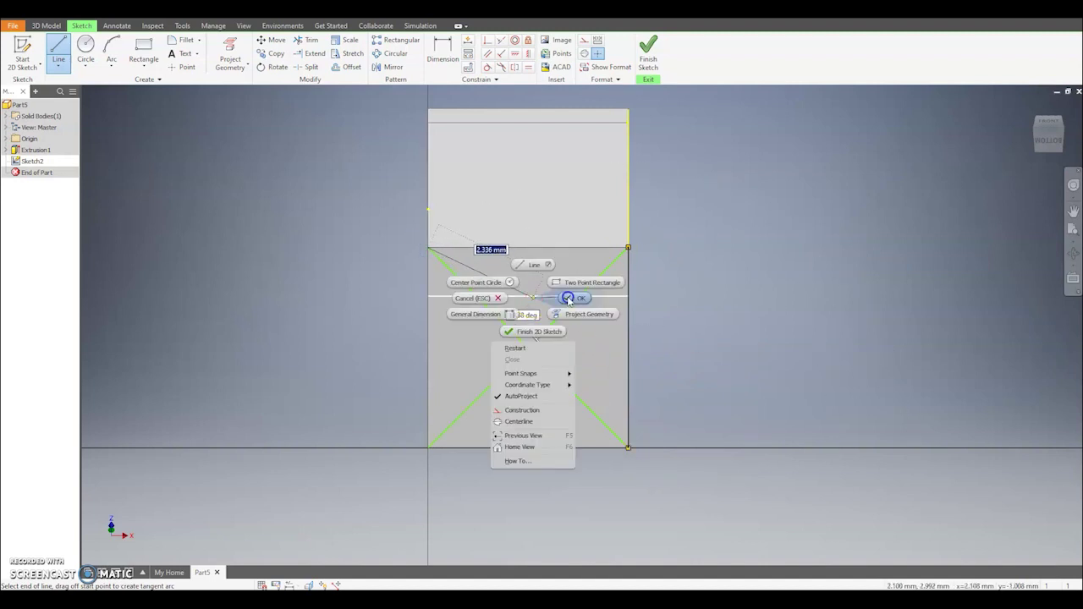
left_click(569, 300)
- Draw a 2 mm diameter circle centred on the intersection of the two diagonals
left_click(86, 47)
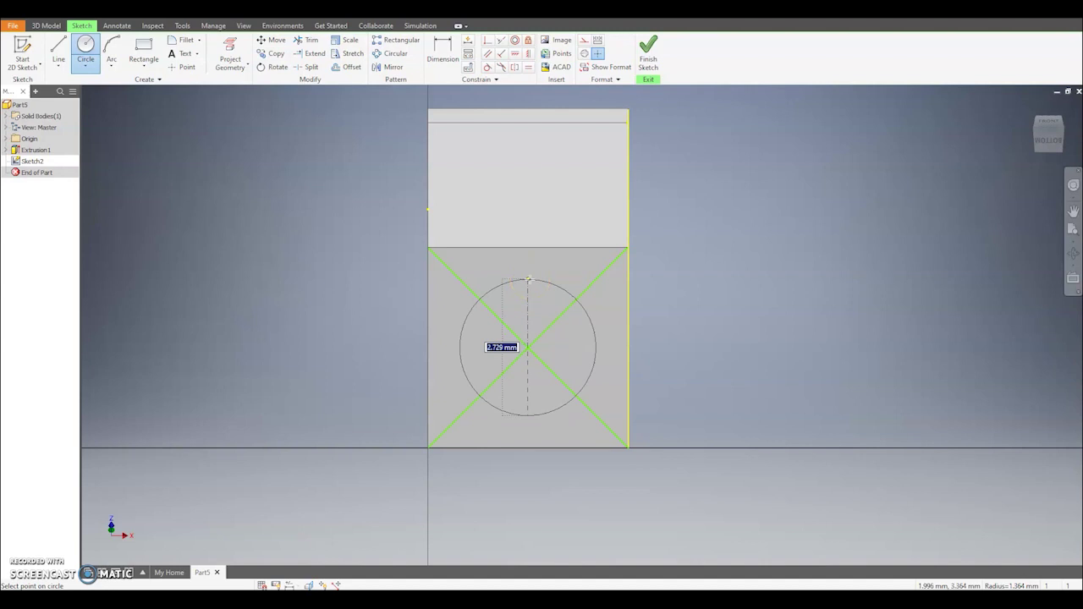
key("Return")
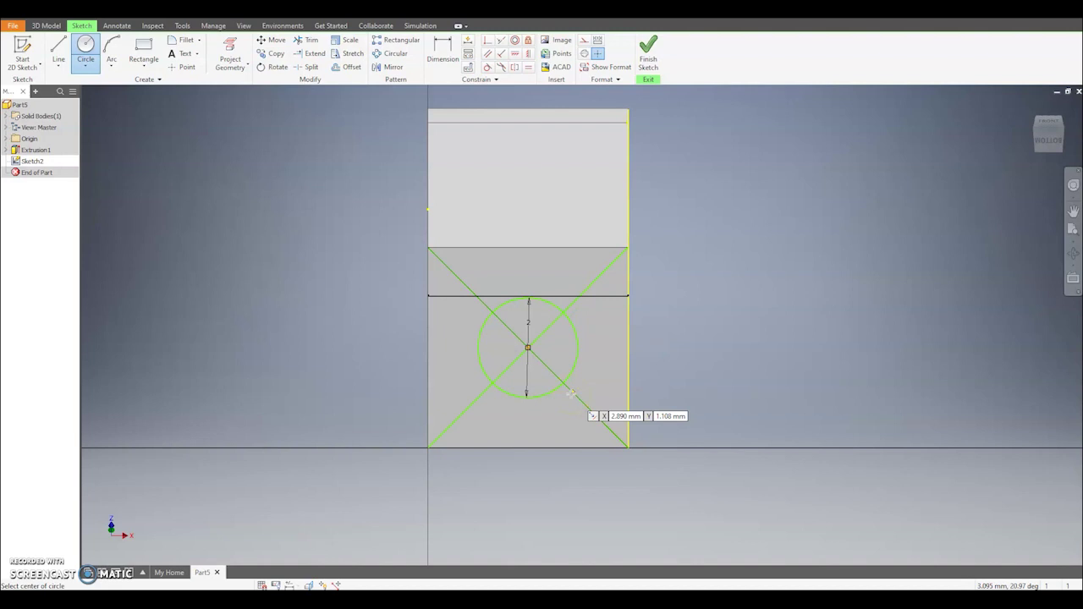
key("Escape")
- Convert both diagonal lines to construction geometry
left_click(601, 301)
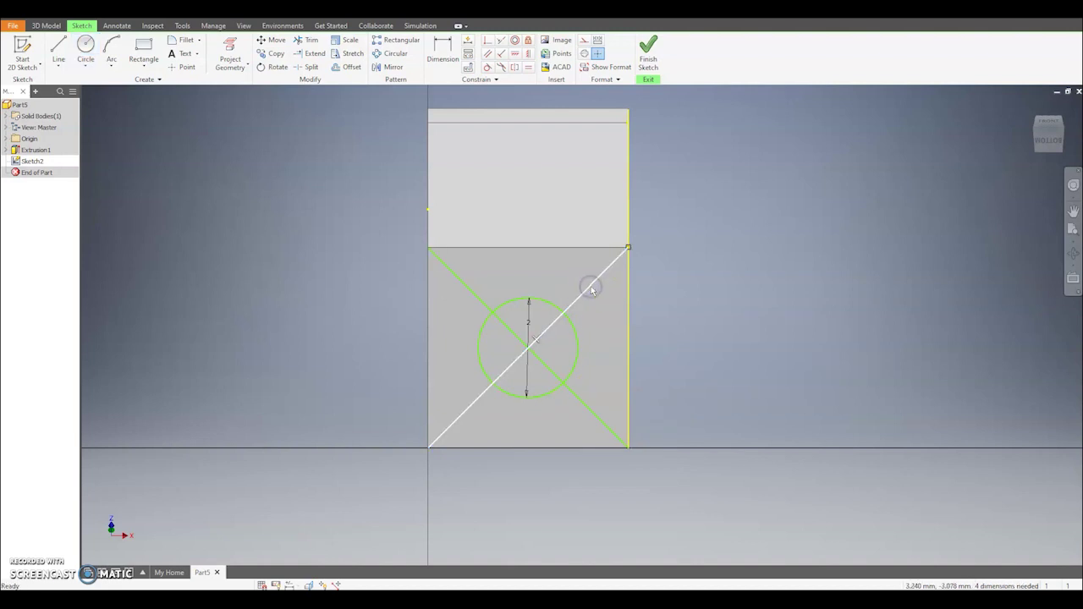
right_click(593, 292)
left_click(641, 288)
left_click(461, 288)
right_click(459, 281)
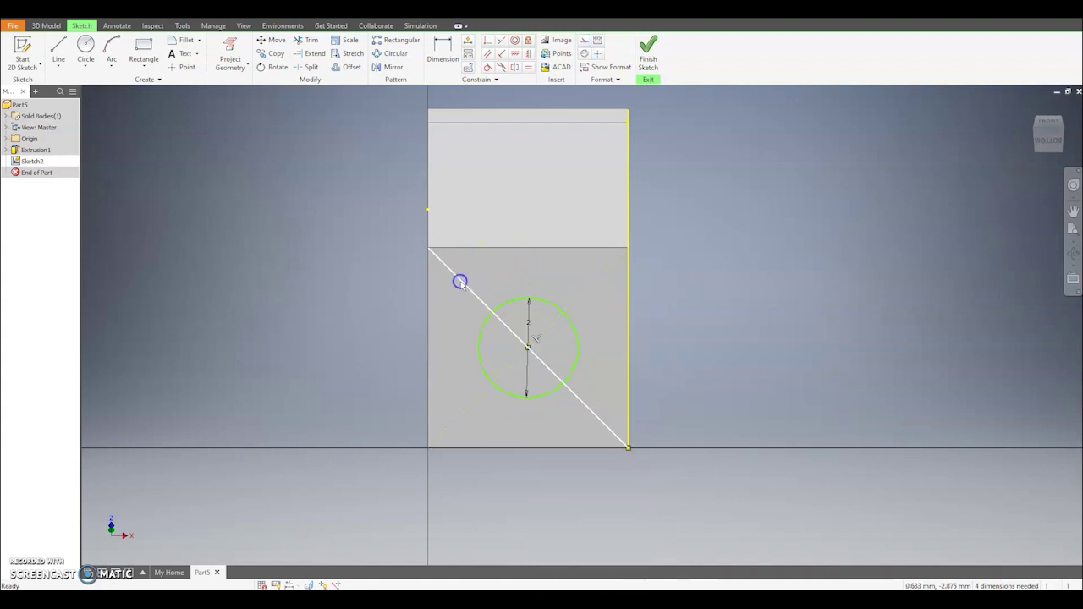
right_click(461, 286)
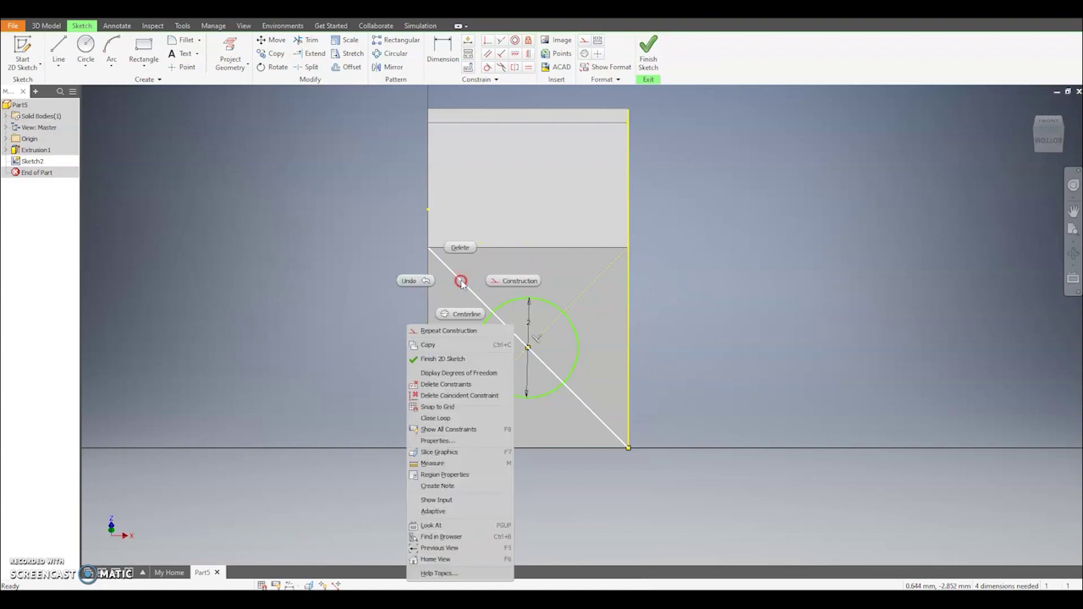
left_click(512, 278)
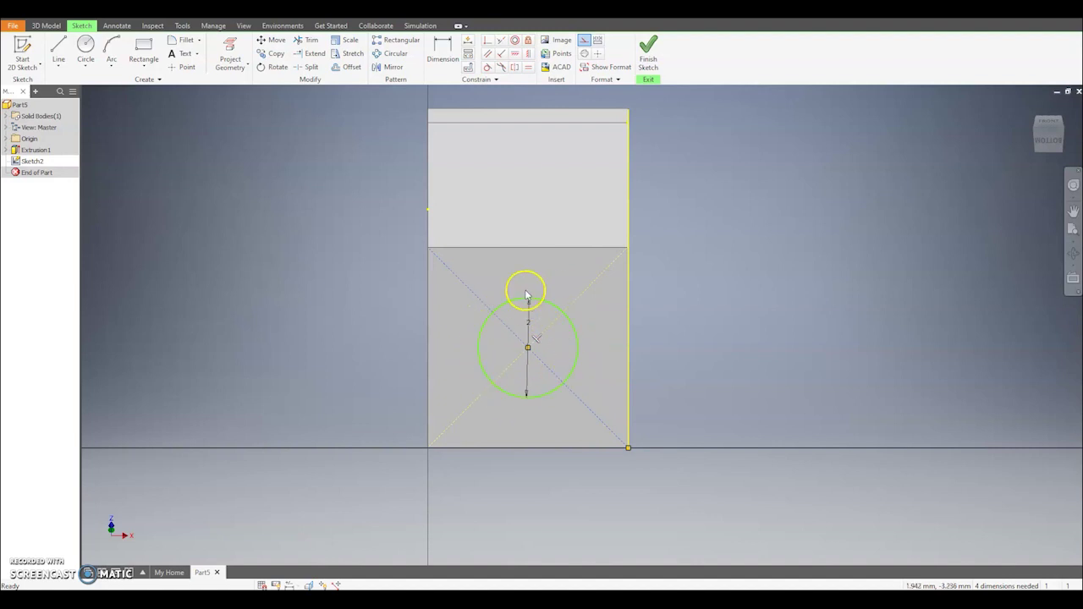
- Finish the sketch and cut the circle into the solid as a hole with an inward Extrude
left_click(649, 48)
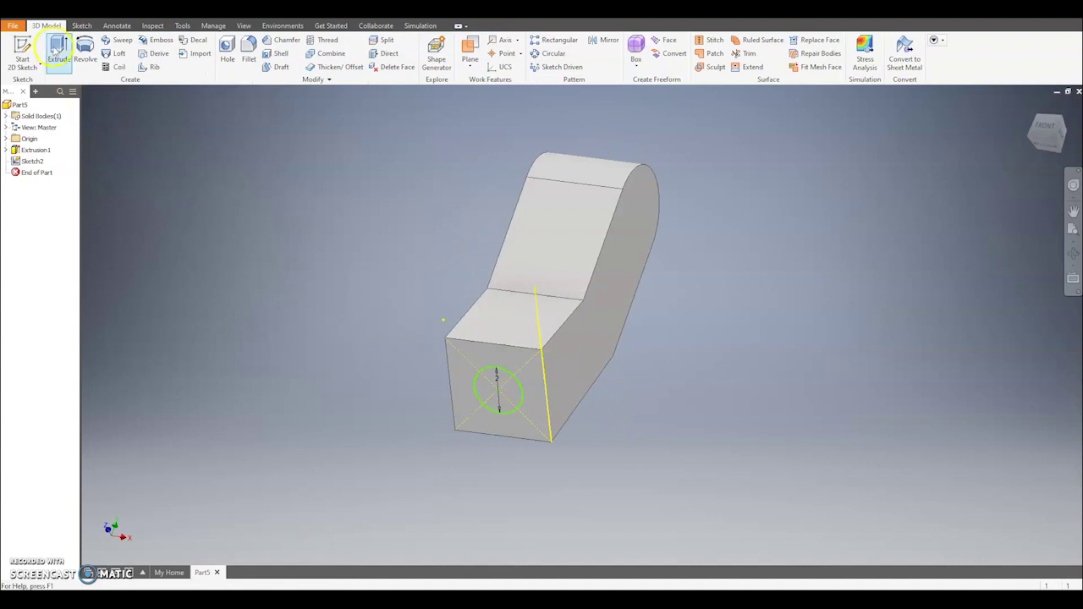
left_click(58, 49)
left_click(885, 262)
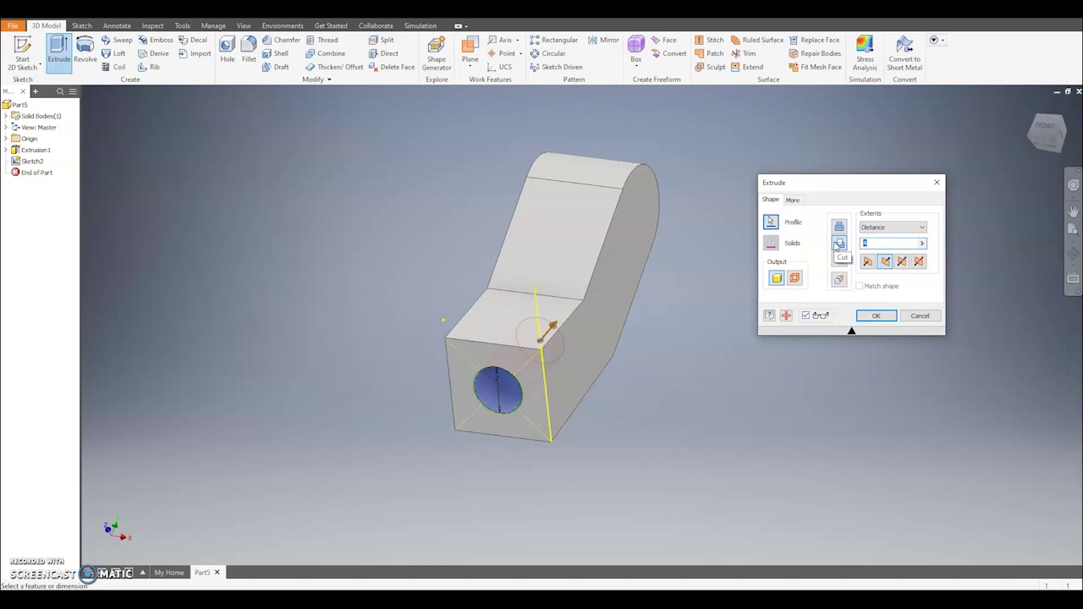
left_click(876, 315)
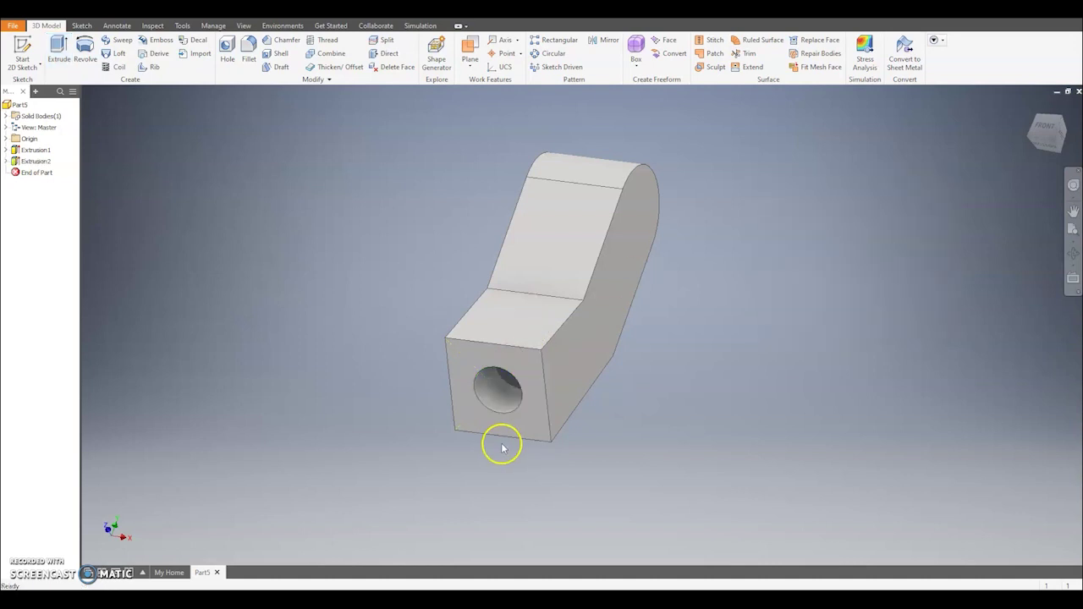
- Start a sketch on the part's flat side face and draw a 4 mm diameter circle centred on the rounded top's centre point
mouse_move(516, 445)
middle_mouse_down("shift")
mouse_move(522, 431)
mouse_move(511, 454)
middle_mouse_up("shift")
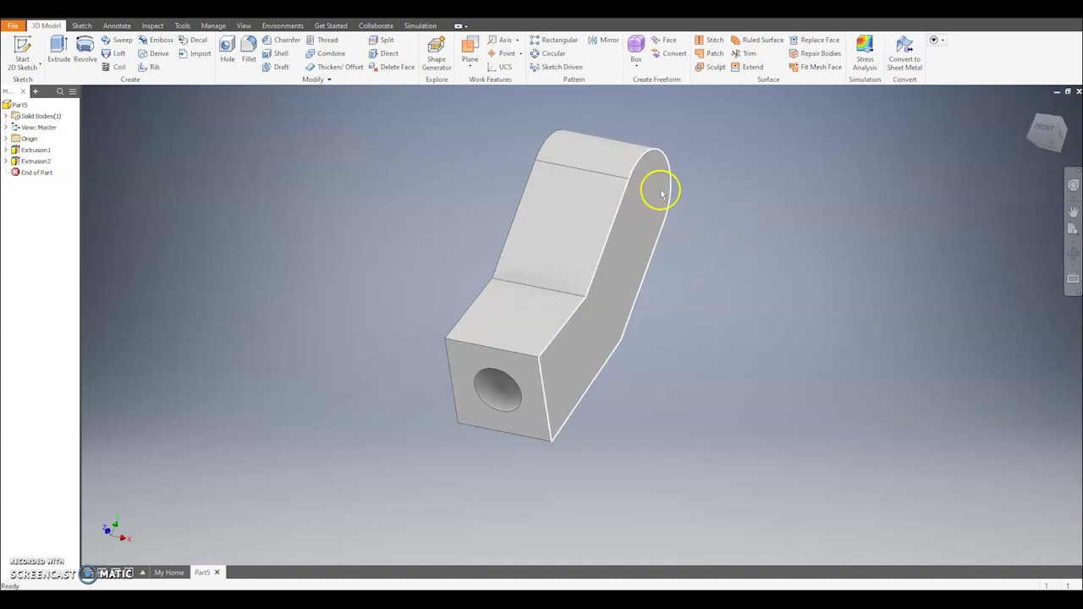
left_click(22, 52)
left_click(634, 235)
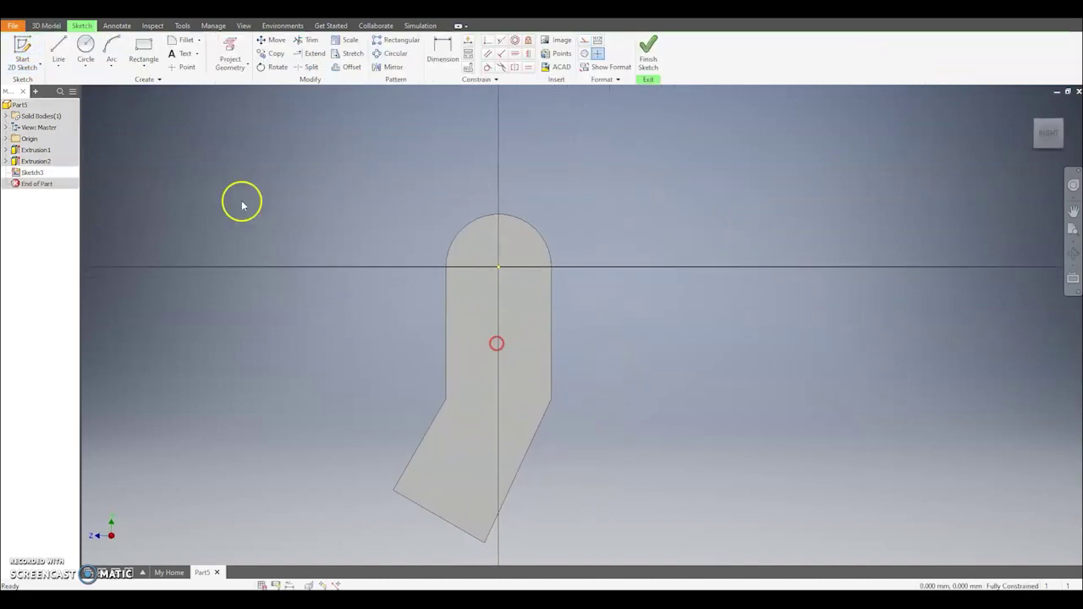
left_click(91, 51)
left_click(499, 267)
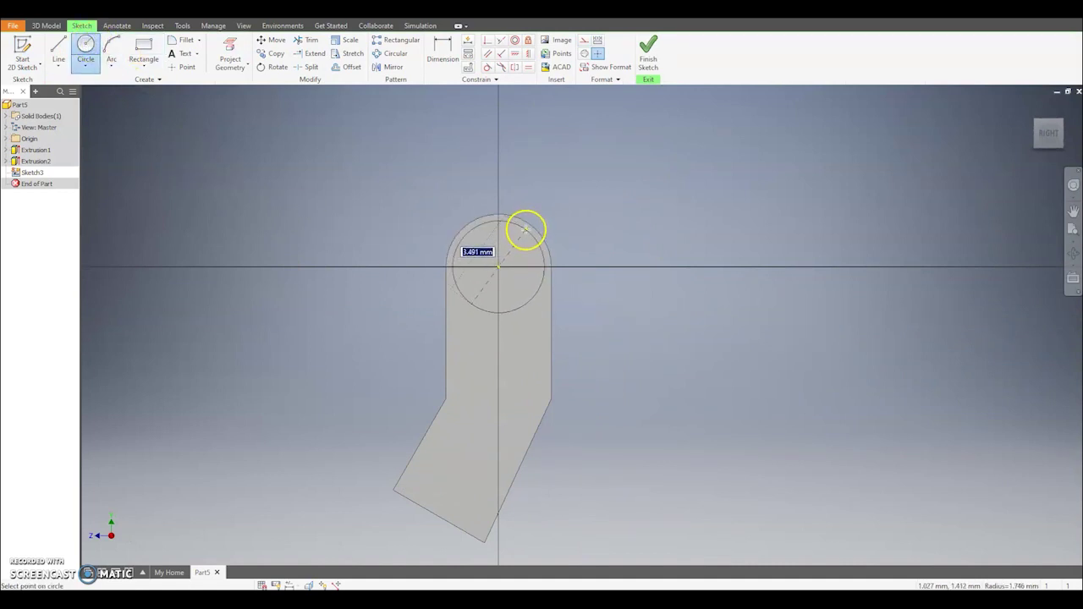
type("4")
key("Return")
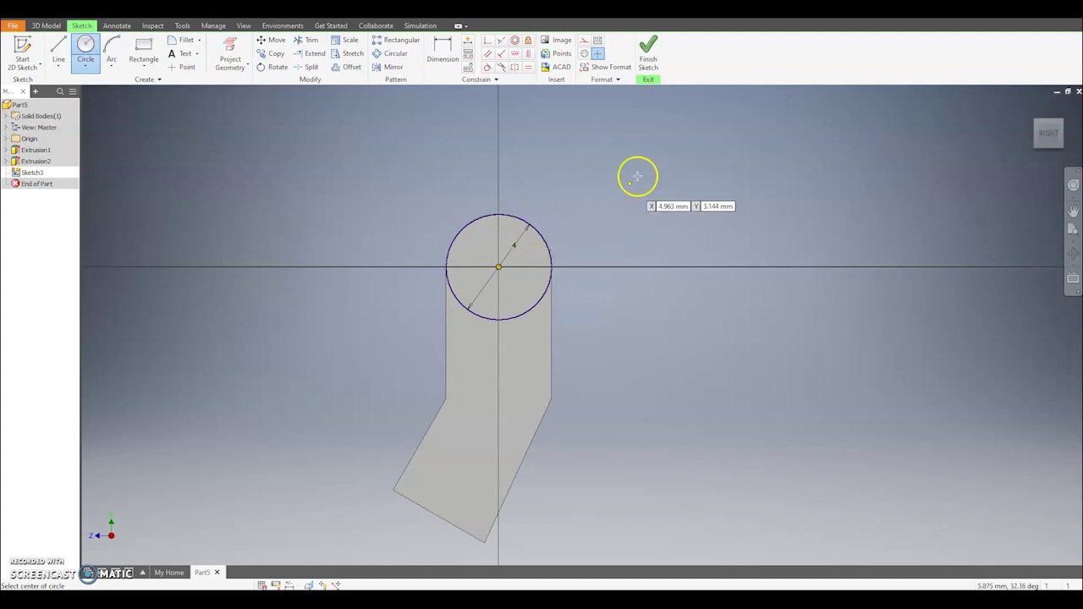
- Finish the sketch and extrude the circle outward by 3 mm as a joined cylinder
left_click(648, 59)
left_click(59, 50)
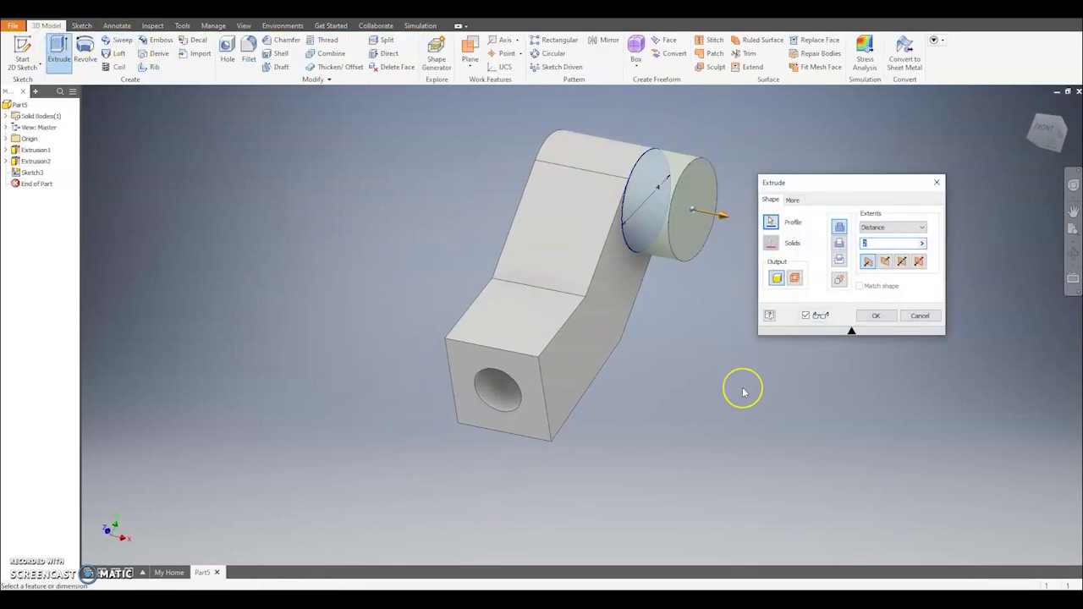
type("3")
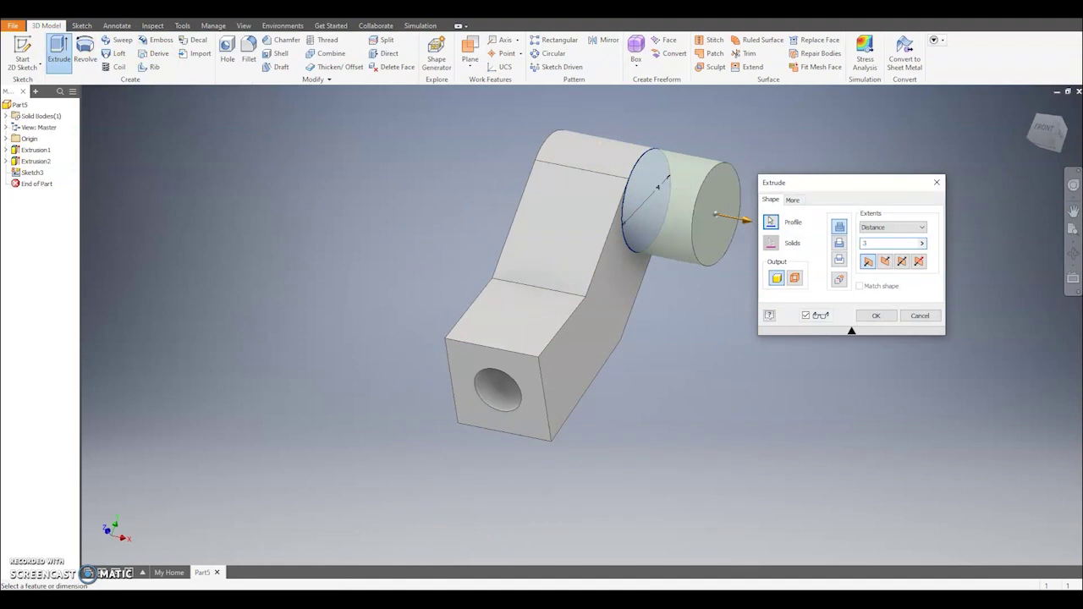
key("Return")
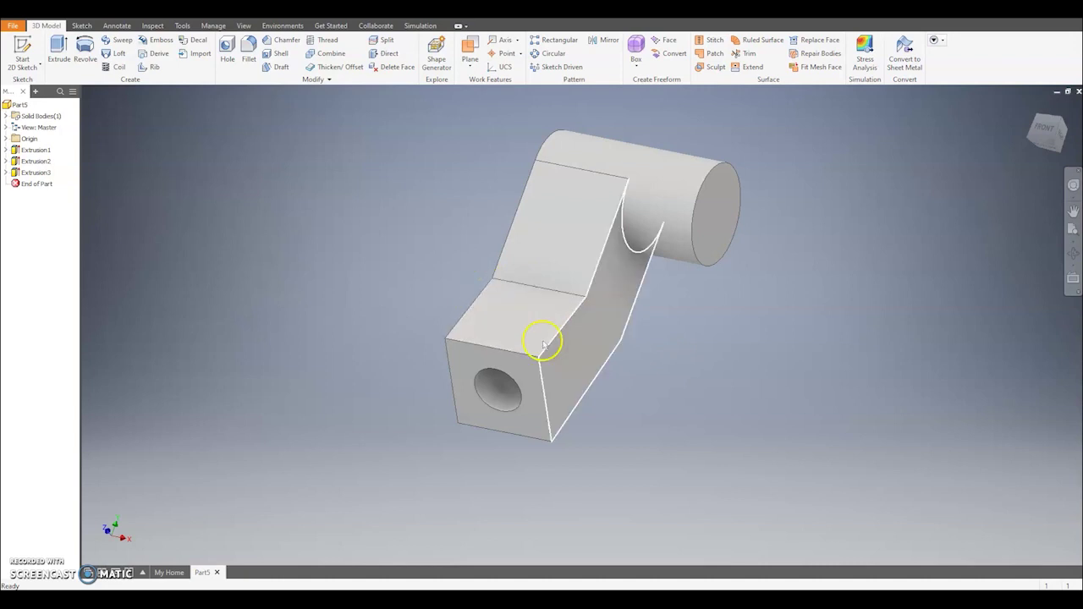
- Fillet the long outline edges of the flat side face opposite the cylinder with a 1 mm radius
left_click(248, 51)
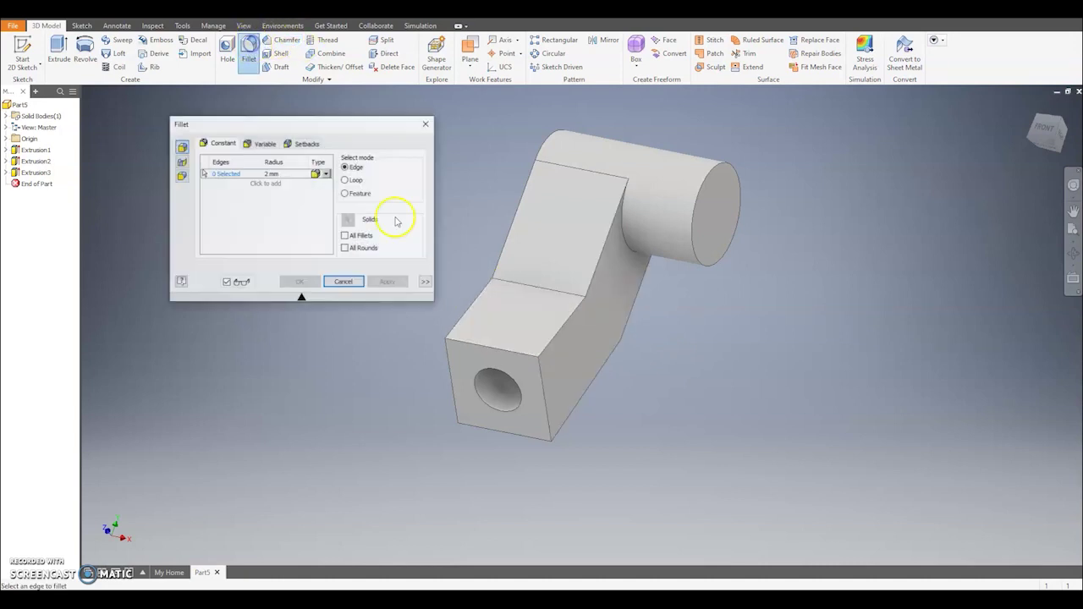
middle_click_drag(514, 363, 684, 387, "shift")
scroll(651, 368, "down", 3)
left_click(269, 174)
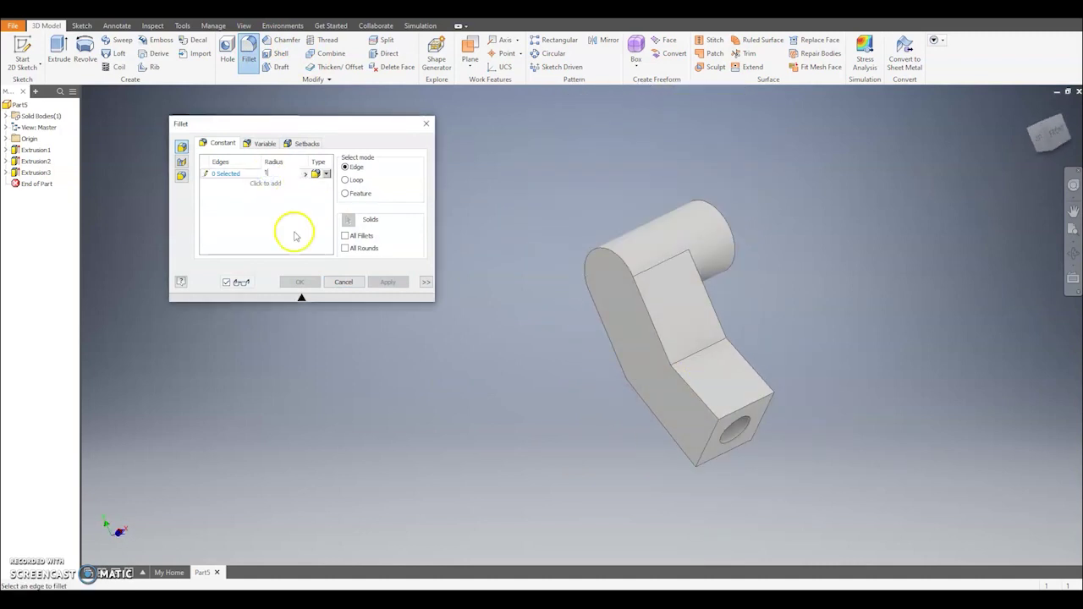
left_click(692, 386)
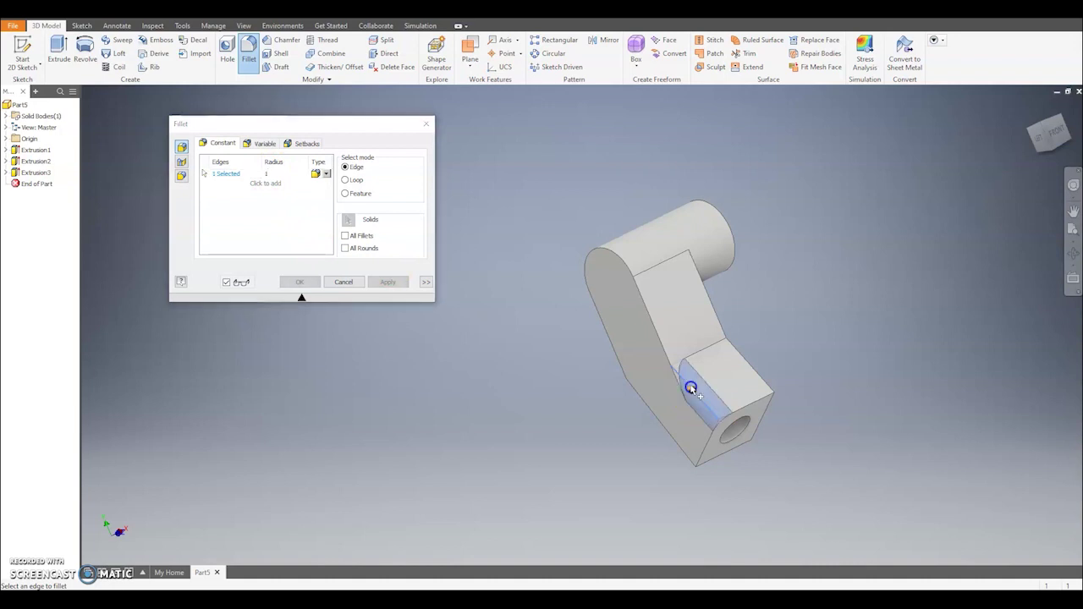
left_click(653, 326)
left_click(665, 435)
middle_click_drag(667, 505, 648, 477, "shift")
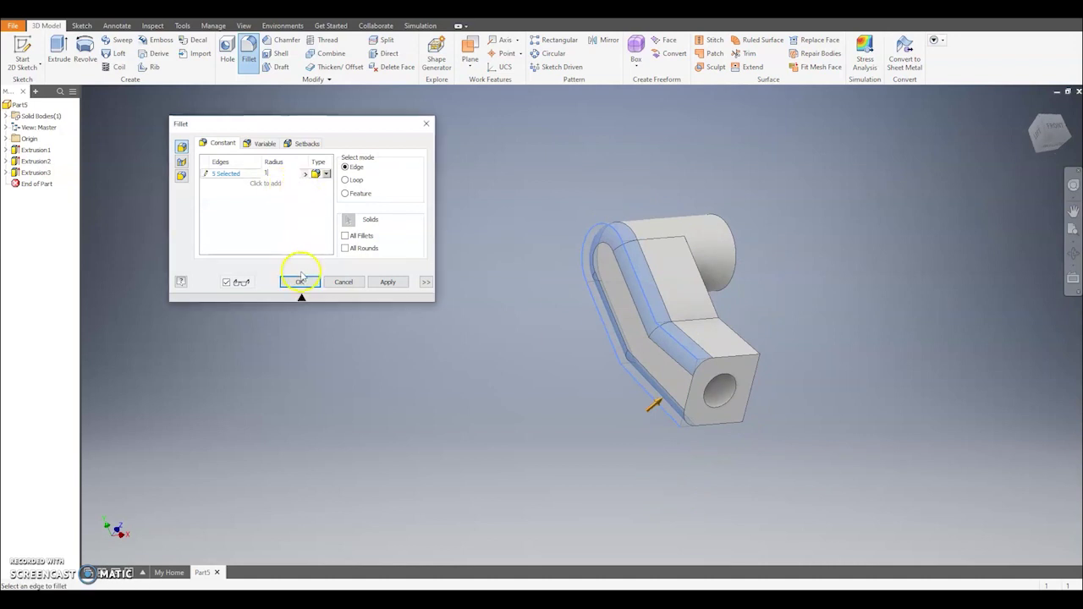
left_click(300, 282)
middle_click_drag(596, 472, 645, 482, "shift")
middle_click_drag(675, 438, 548, 420)
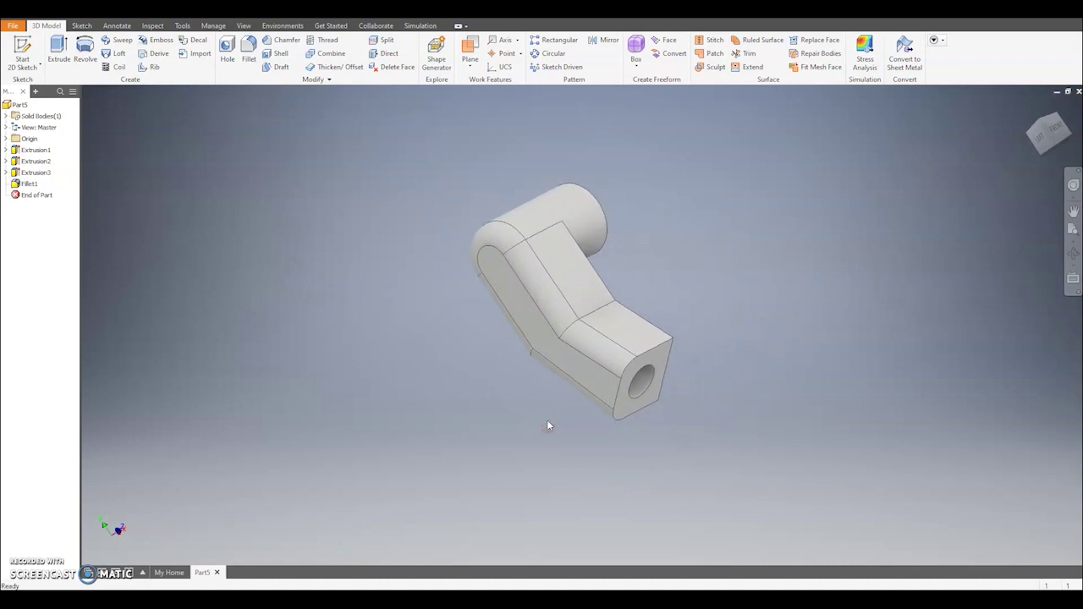
left_click(13, 25)
left_click(38, 144)
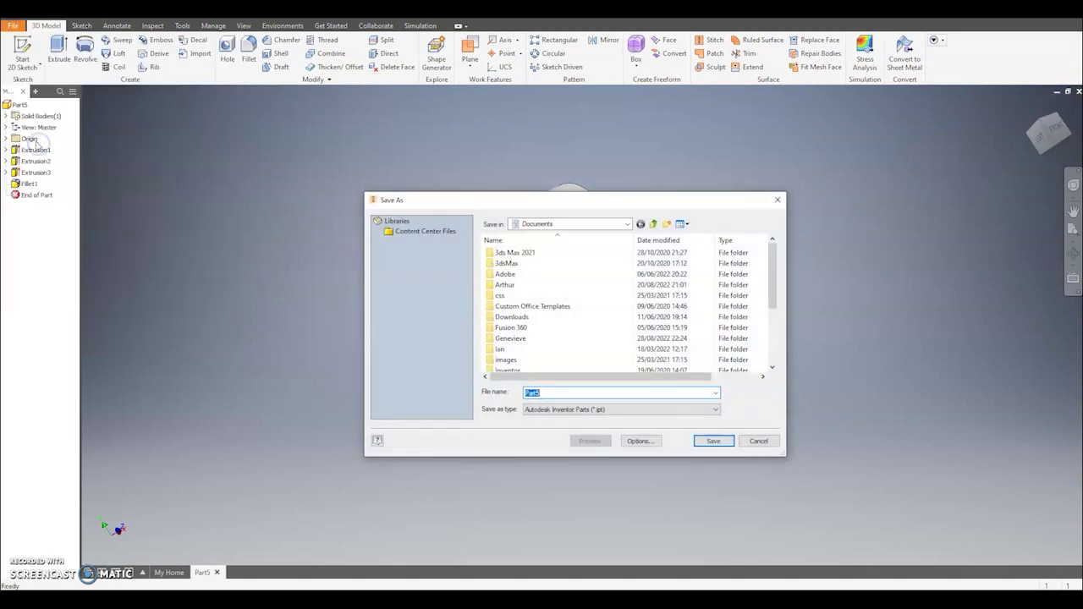
left_click(775, 203)
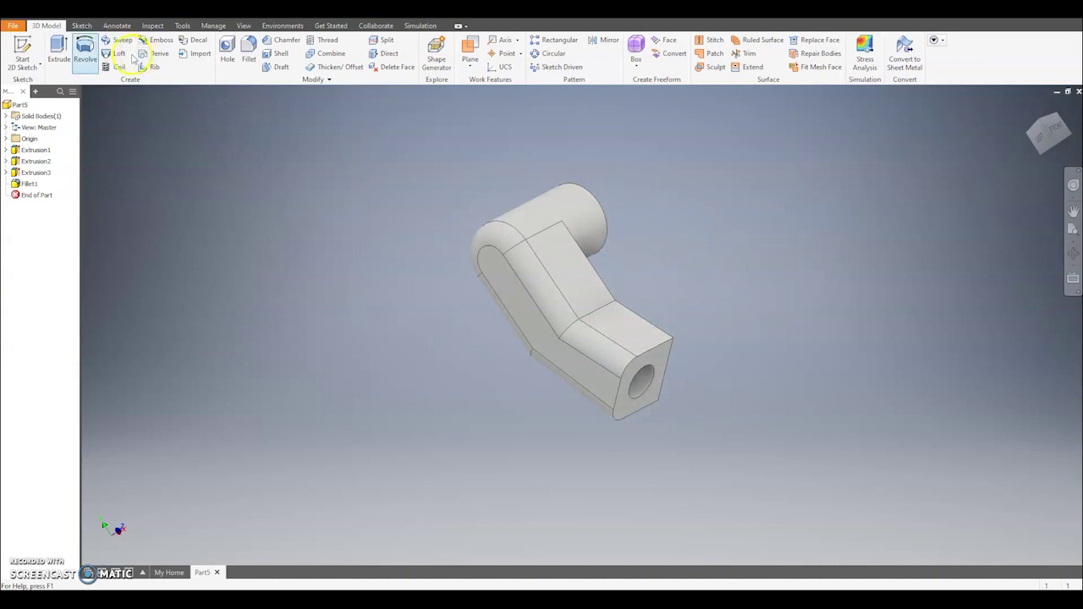
left_click(11, 26)
mouse_move(58, 149)
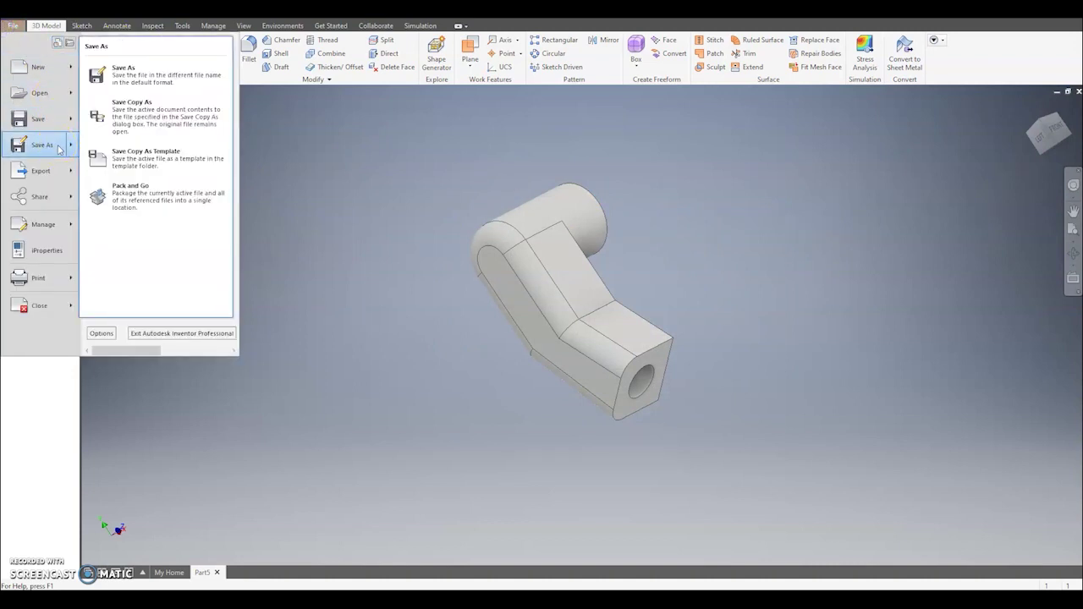
left_click(304, 194)
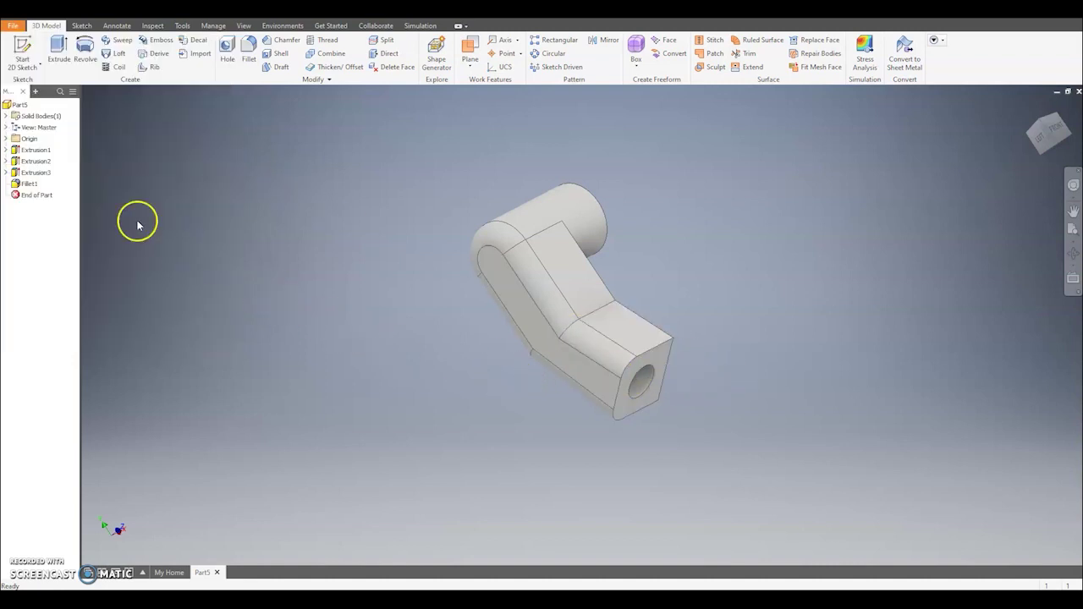
- Delete the edge fillet and the extruded side cylinder from the part
right_click(25, 186)
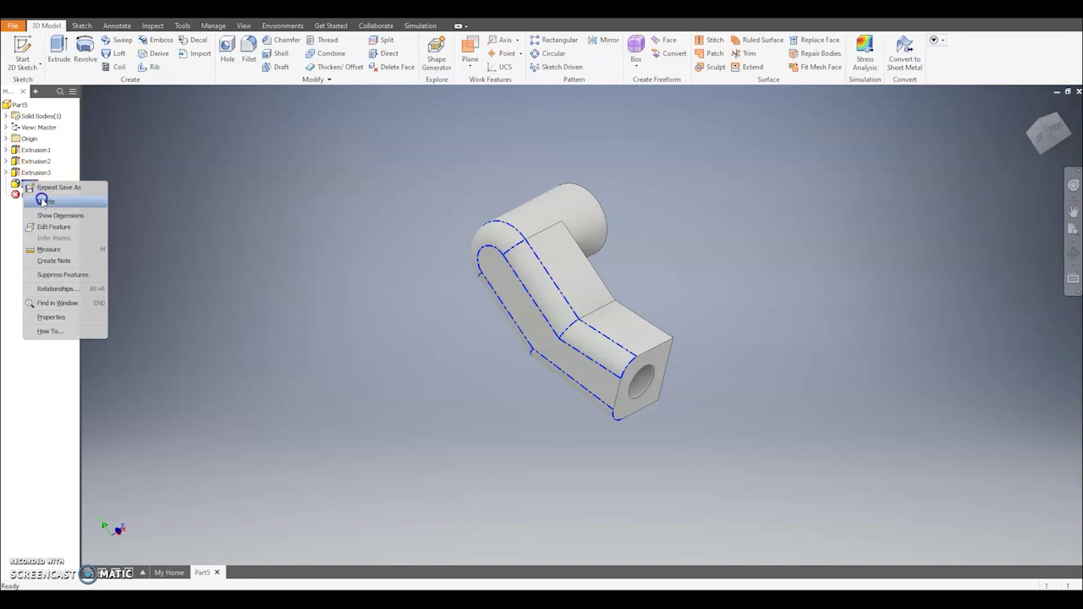
left_click(47, 198)
right_click(24, 176)
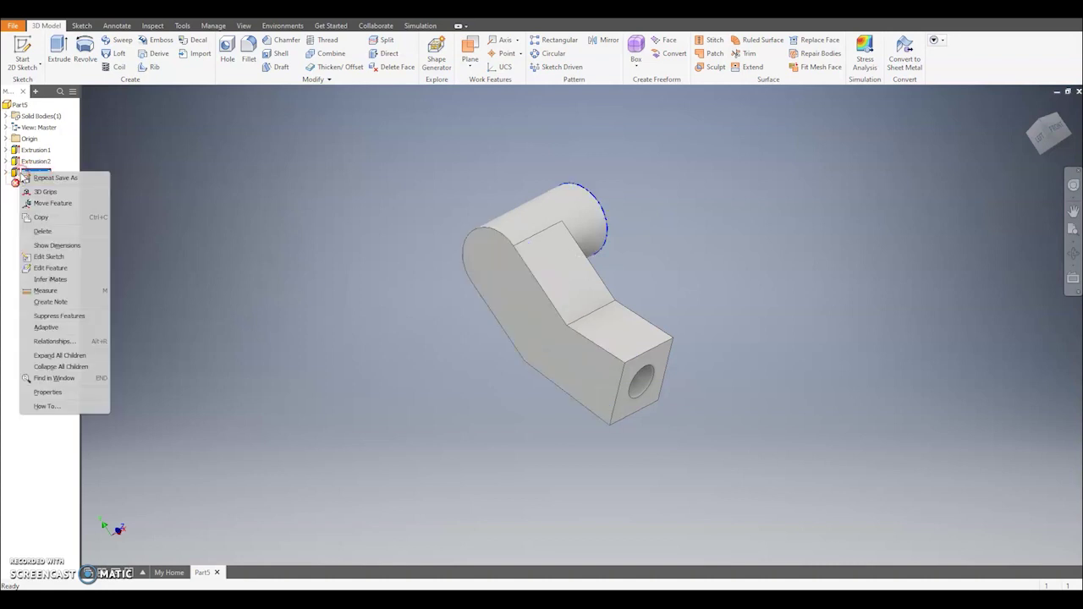
left_click(47, 234)
left_click(129, 149)
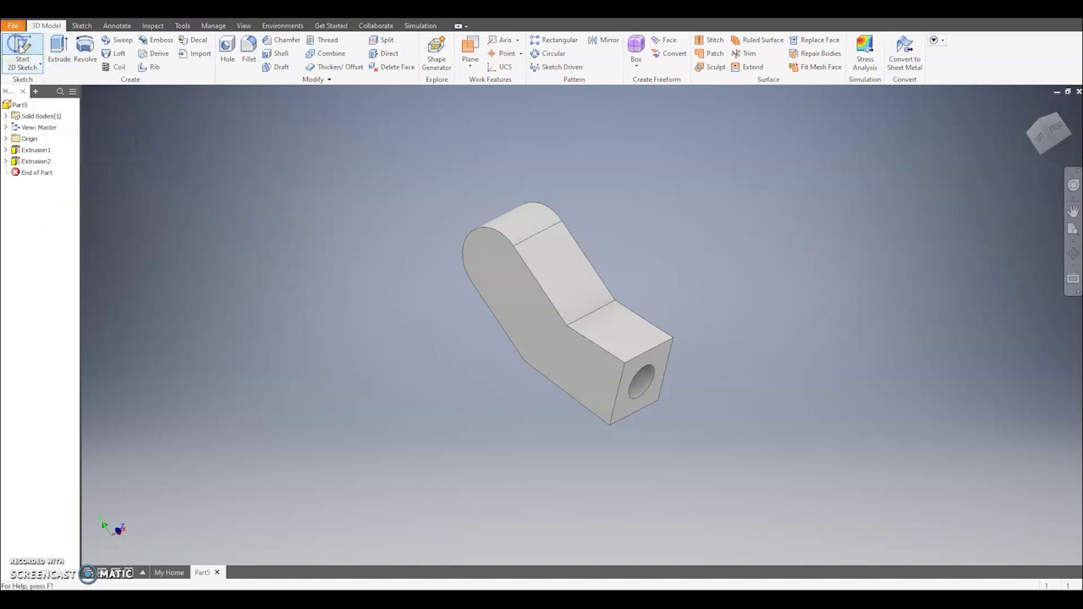
- Start a sketch on the flat side face opposite the removed cylinder and draw a 4 mm diameter circle centred on the rounded top's centre point
left_click(22, 47)
left_click(518, 290)
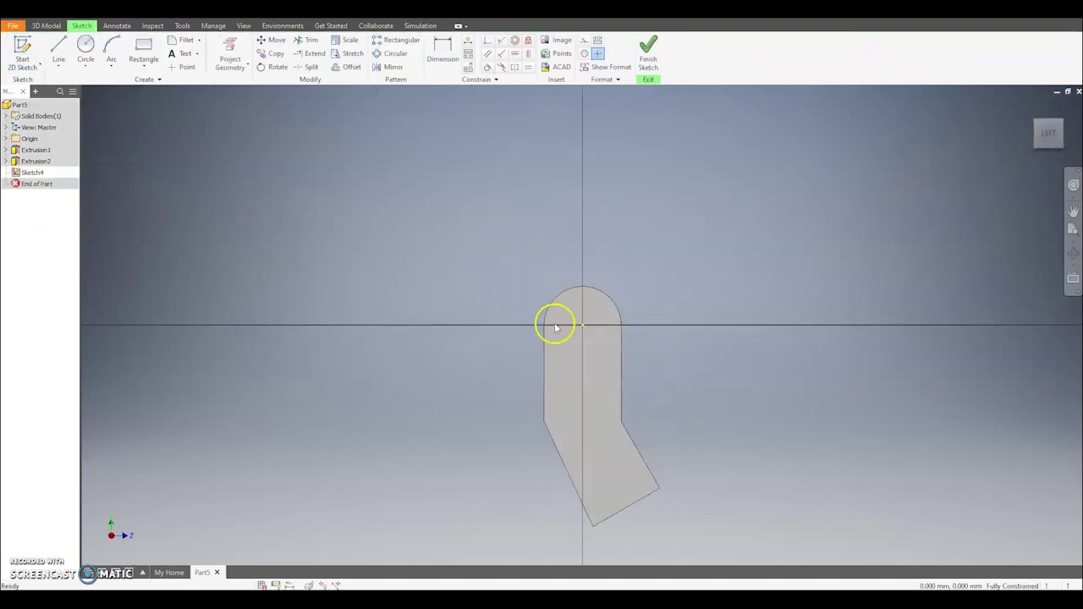
left_click(86, 51)
left_click(583, 326)
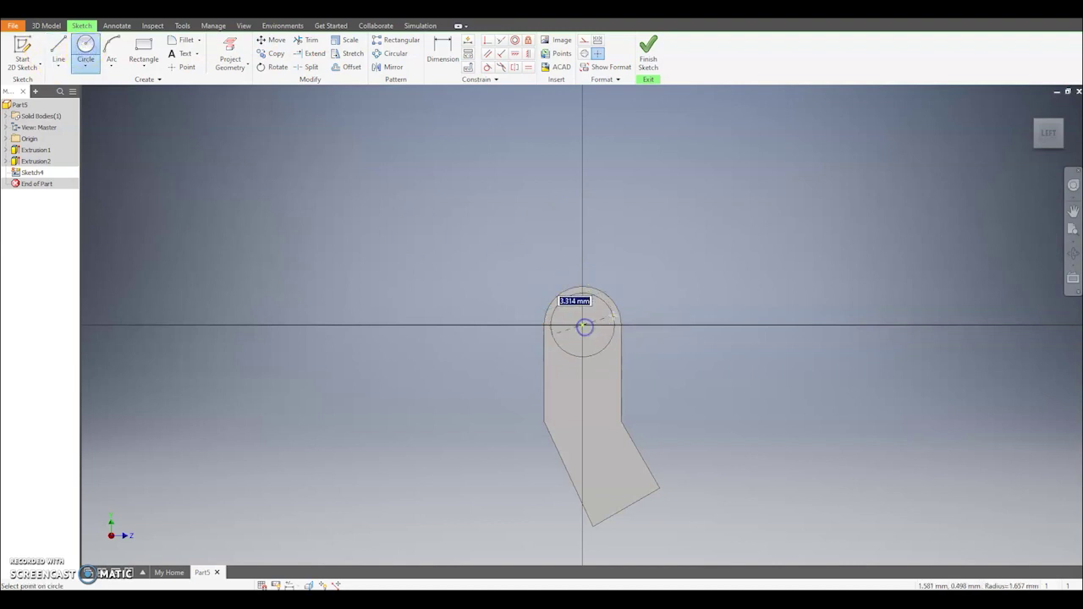
left_click(620, 325)
- Finish the sketch and extrude the circle outward by 3 mm as a joined cylinder
left_click(648, 51)
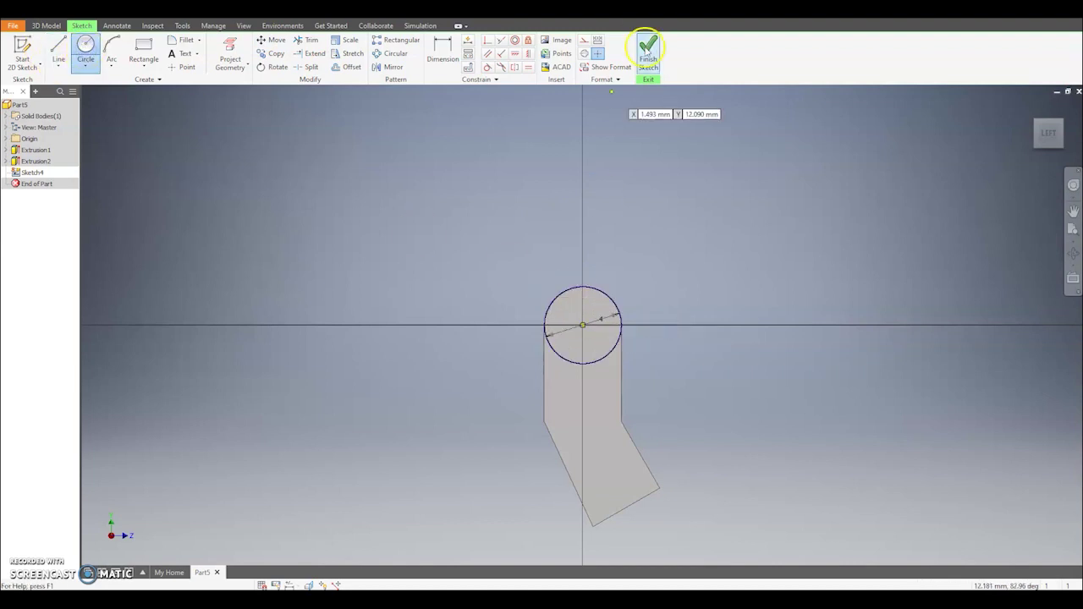
left_click(58, 49)
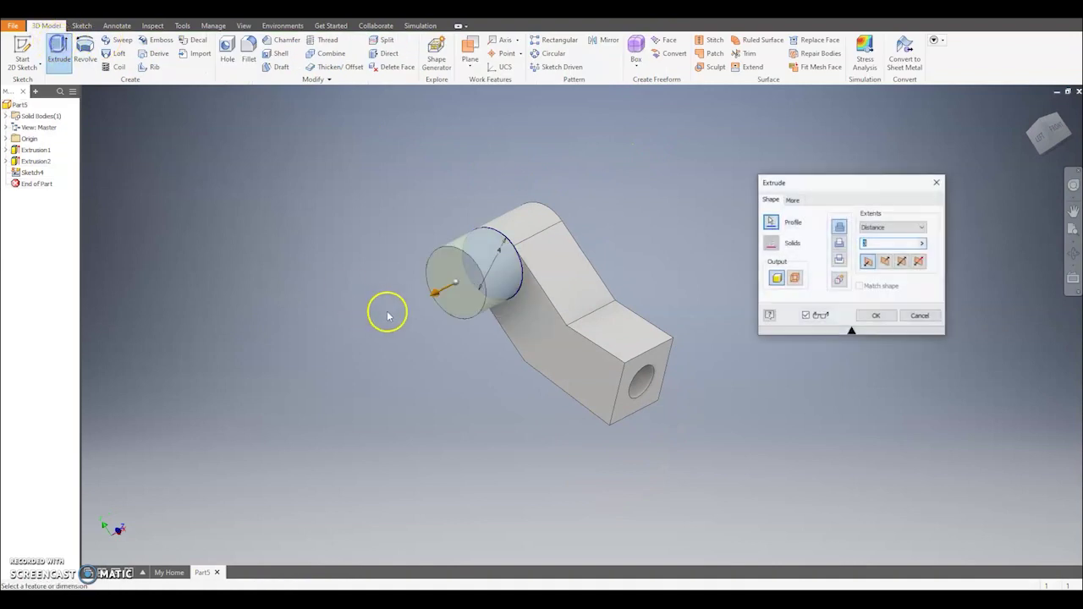
left_click(877, 320)
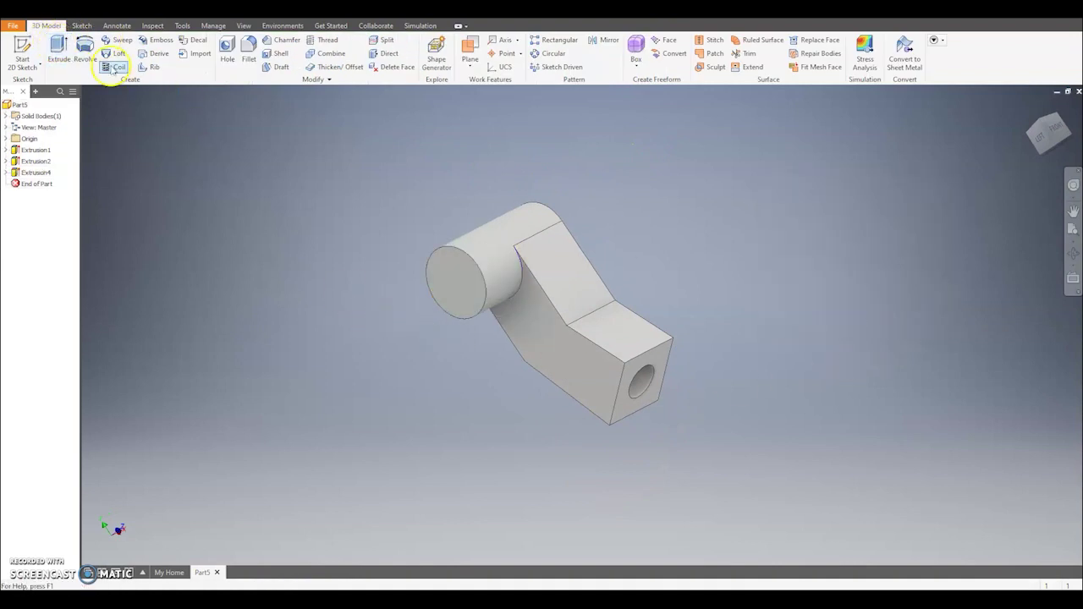
- Fillet the long outline edges of the flat side face opposite the new cylinder with a 1 mm radius
left_click(250, 48)
middle_click_drag(578, 263, 566, 300, "shift")
left_click(551, 269)
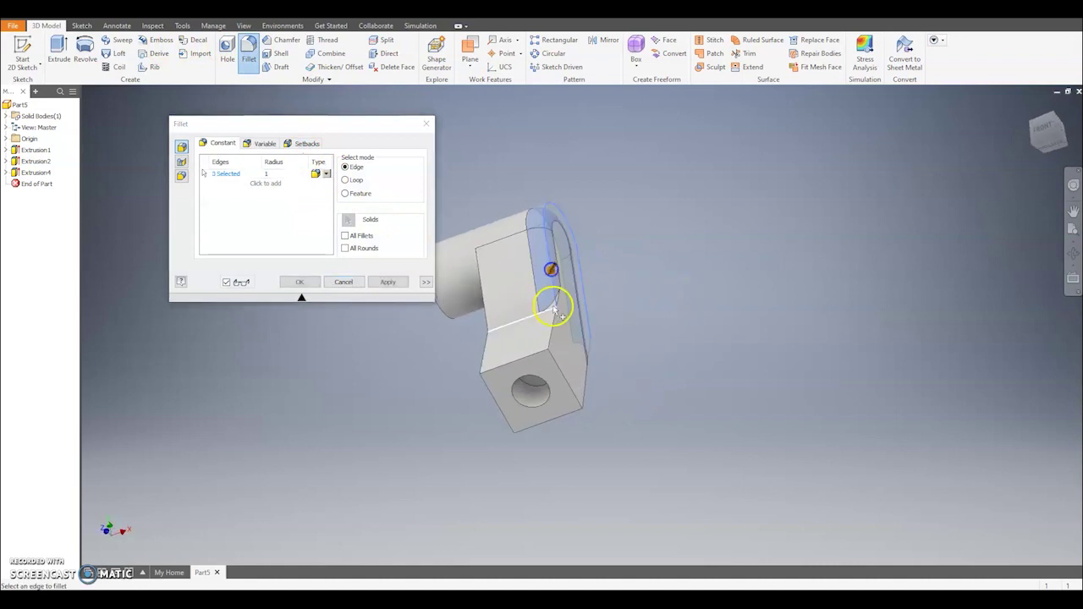
left_click(582, 378)
left_click(300, 282)
middle_click_drag(725, 347, 657, 380, "shift")
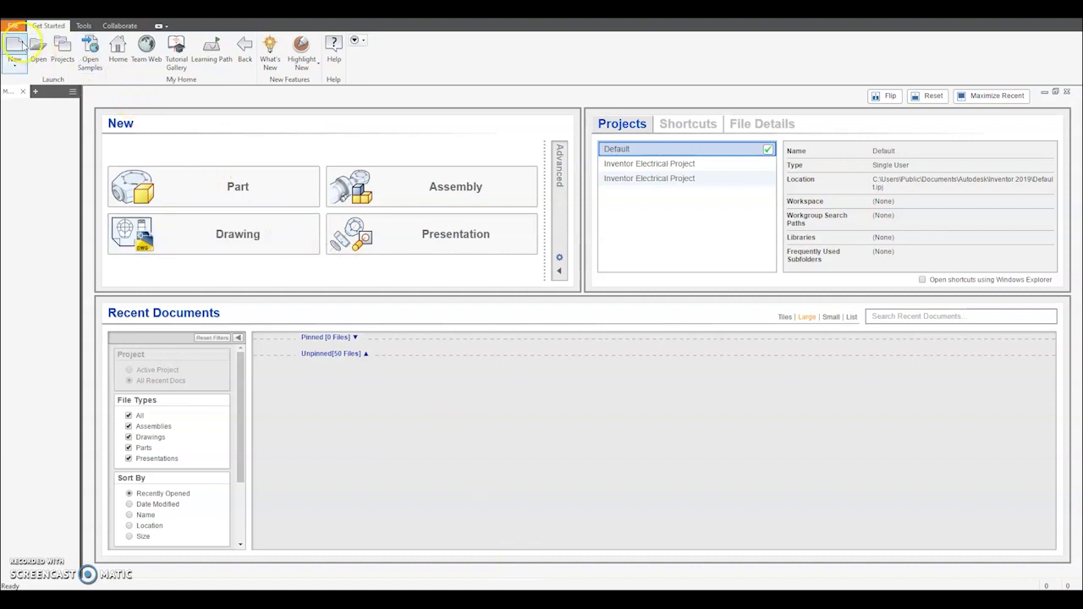
- Create a new part from the metric Standard (mm).ipt template
left_click(15, 47)
left_click(604, 216)
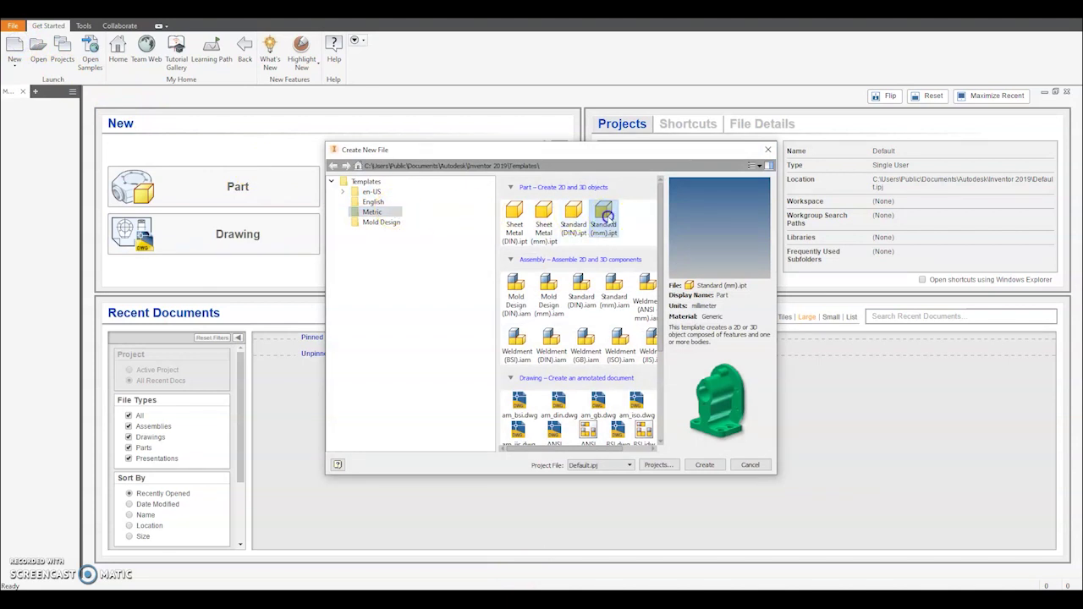
left_click(704, 467)
left_click(526, 340)
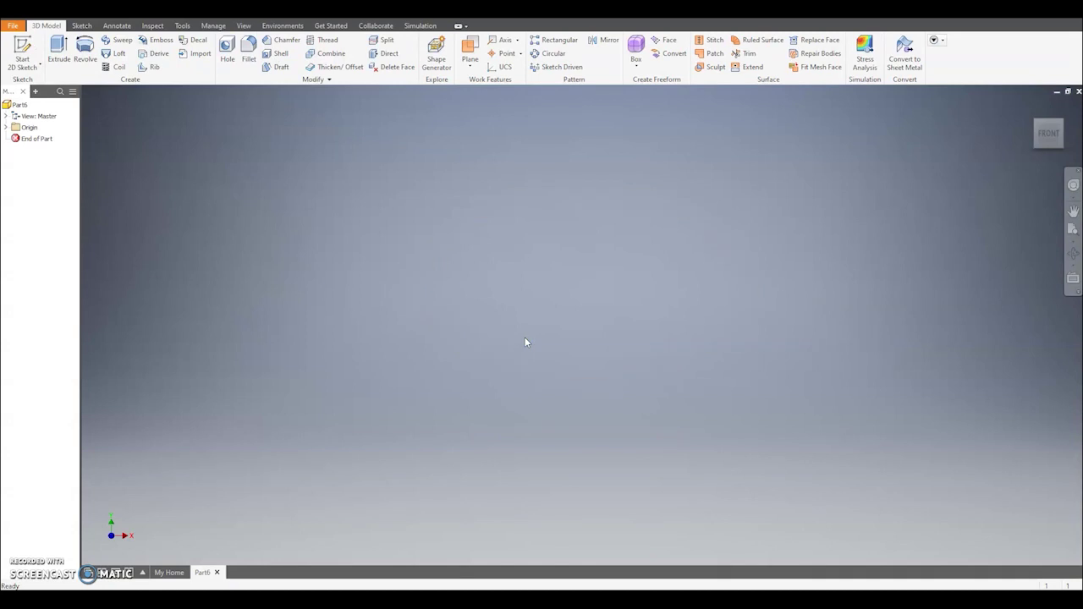
left_click(513, 323)
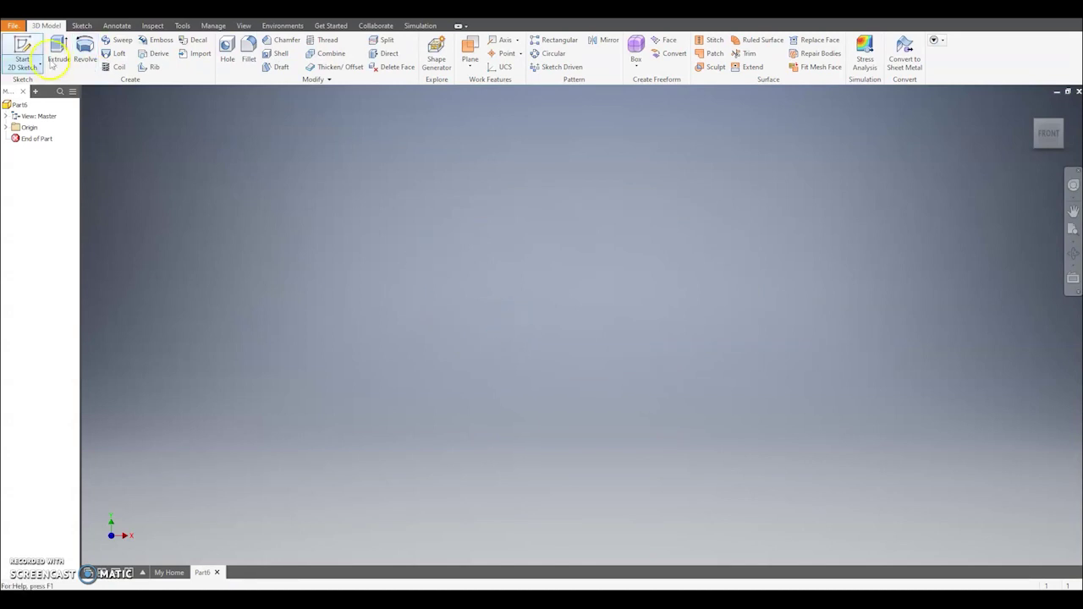
- Start a sketch on the horizontal XZ origin plane and draw a 3 mm diameter circle centred on the origin
left_click(12, 48)
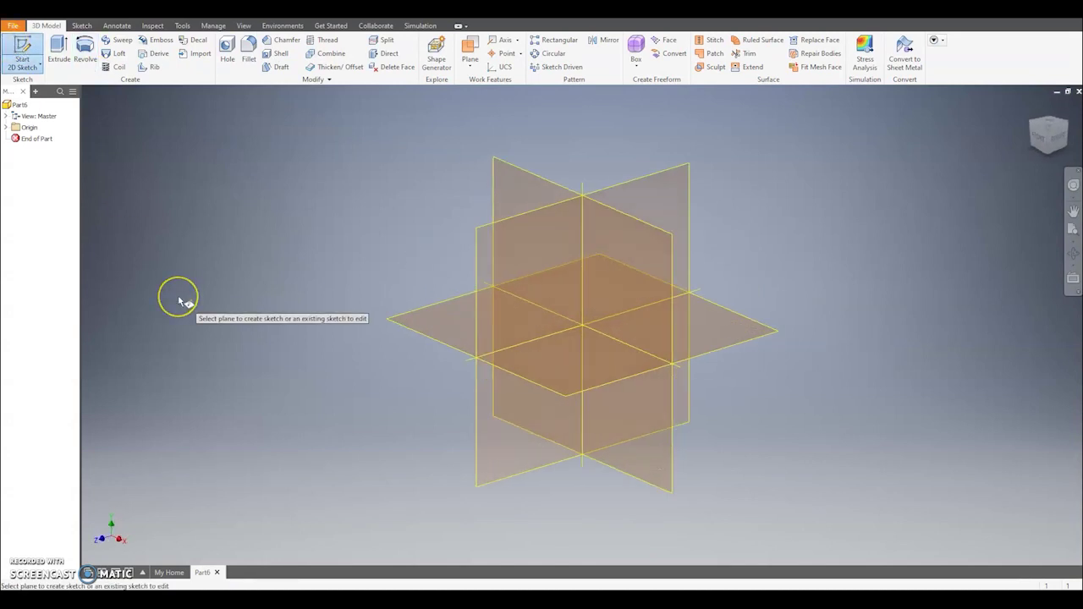
left_click(424, 336)
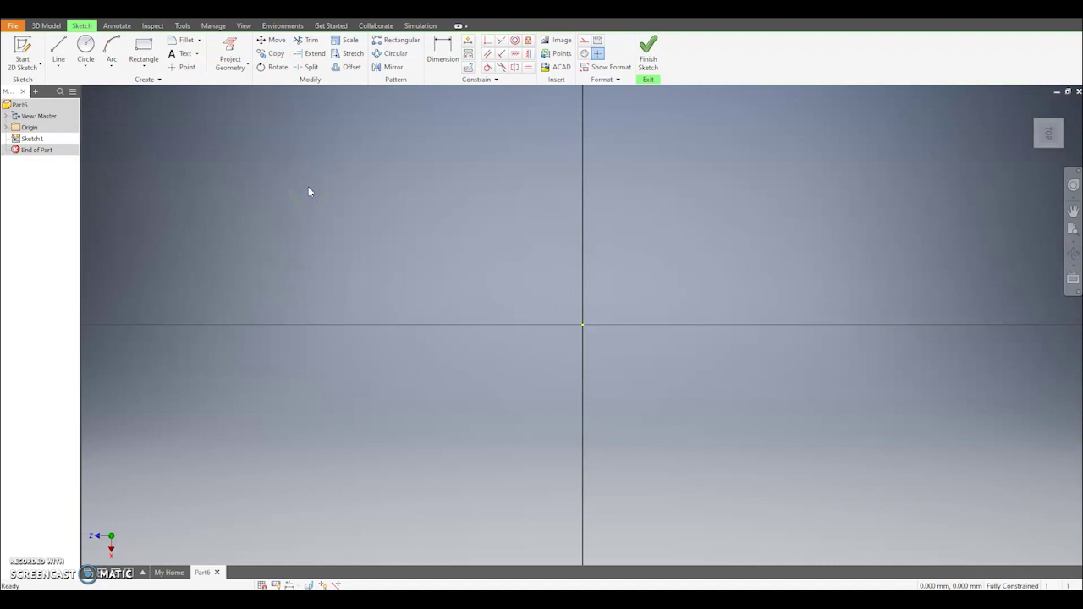
left_click(86, 49)
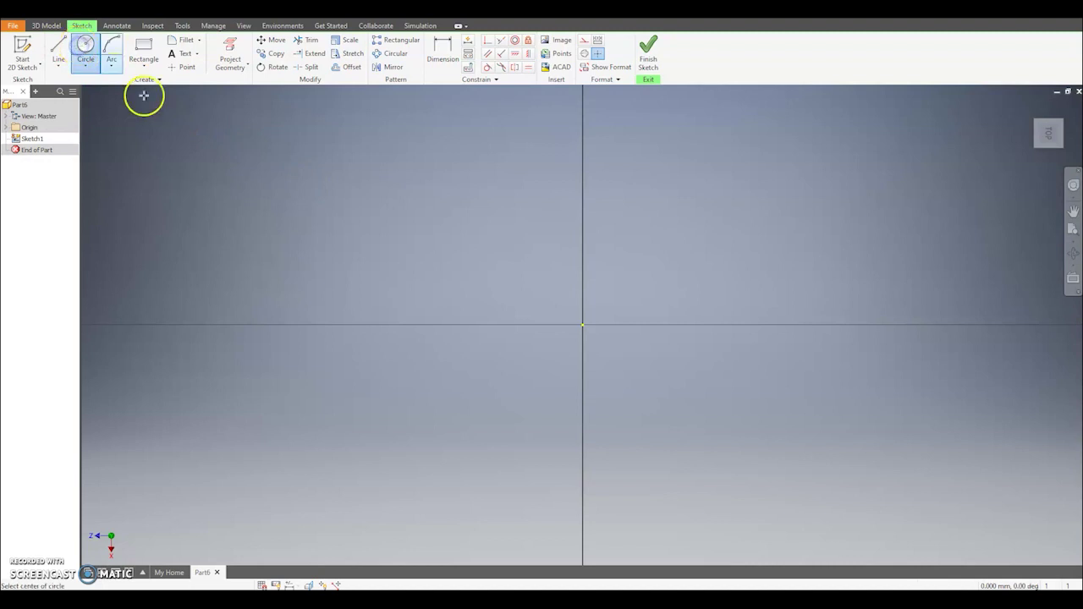
left_click(582, 325)
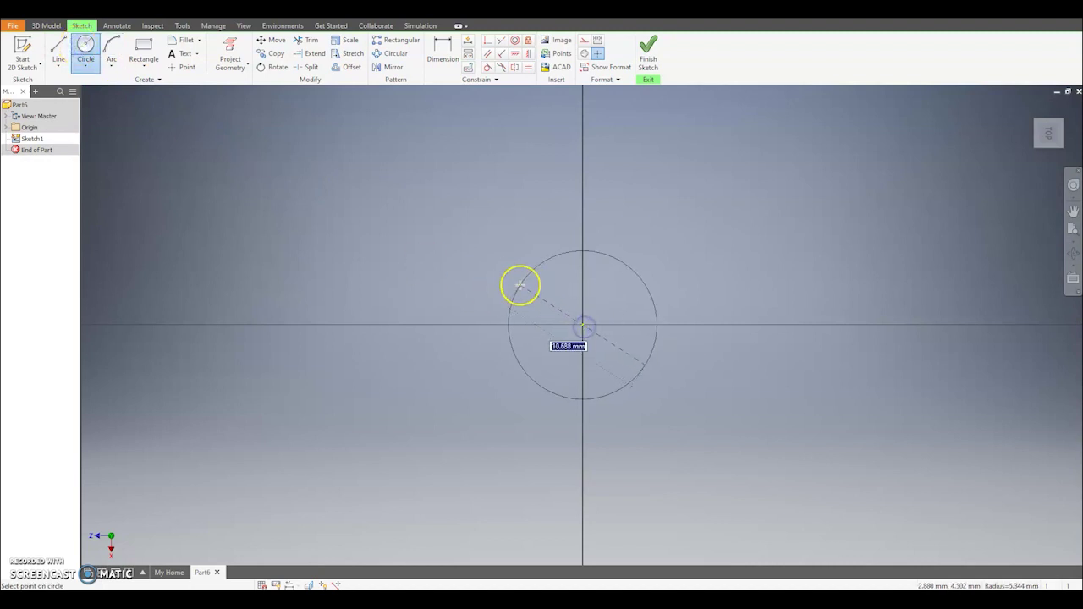
key("Return")
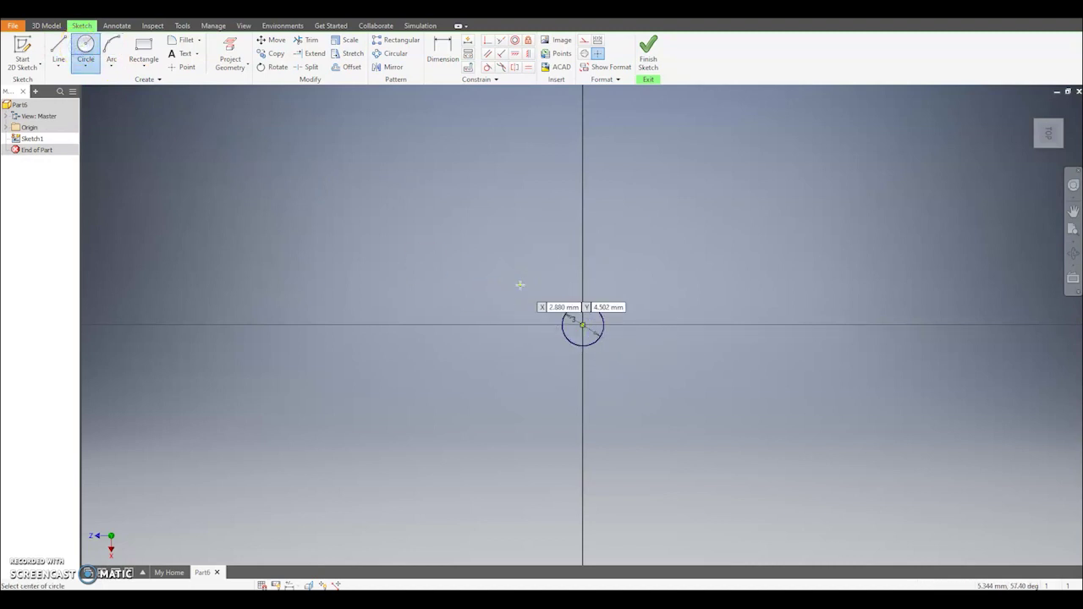
- Draw a concentric 5 mm circle and two parallel horizontal lines from the 3 mm circle's top and bottom points past the larger circle's right side
scroll(584, 329, "up", 4)
middle_click_drag(590, 330, 511, 316)
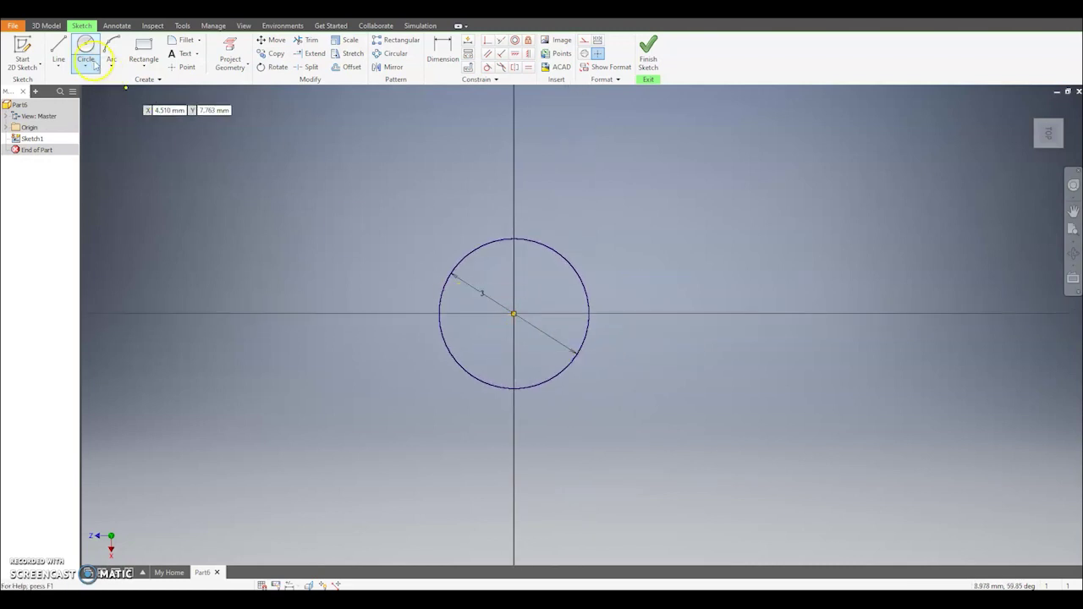
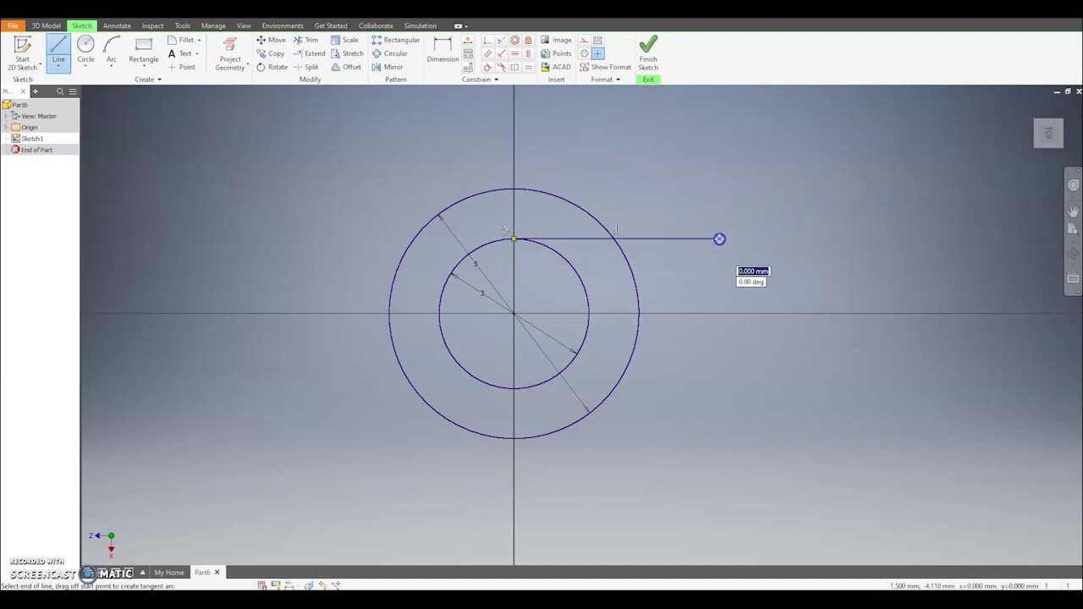
left_click(769, 280)
left_click(58, 51)
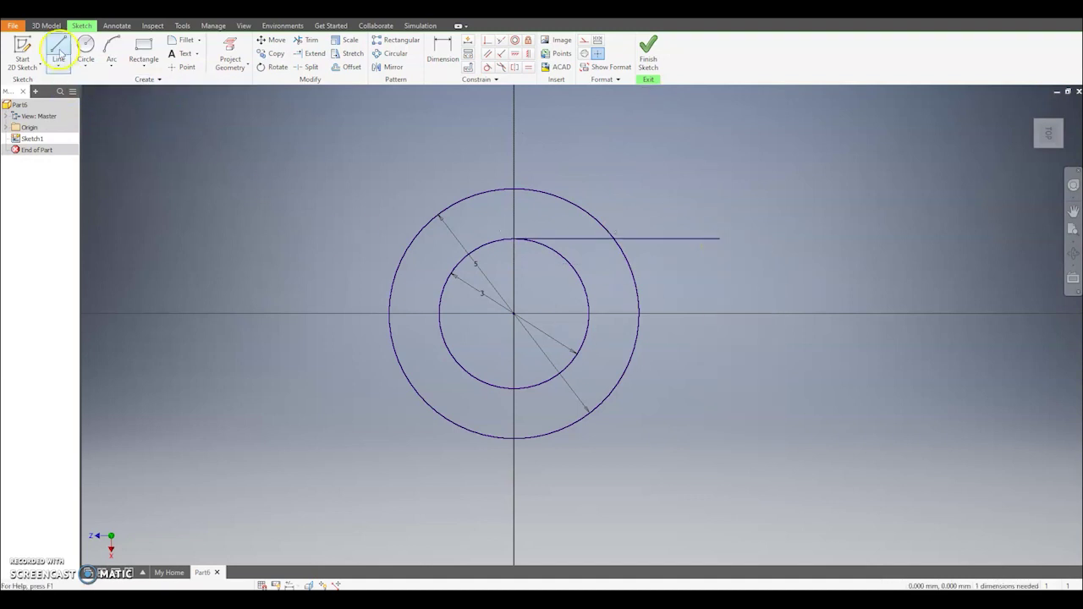
left_click(514, 389)
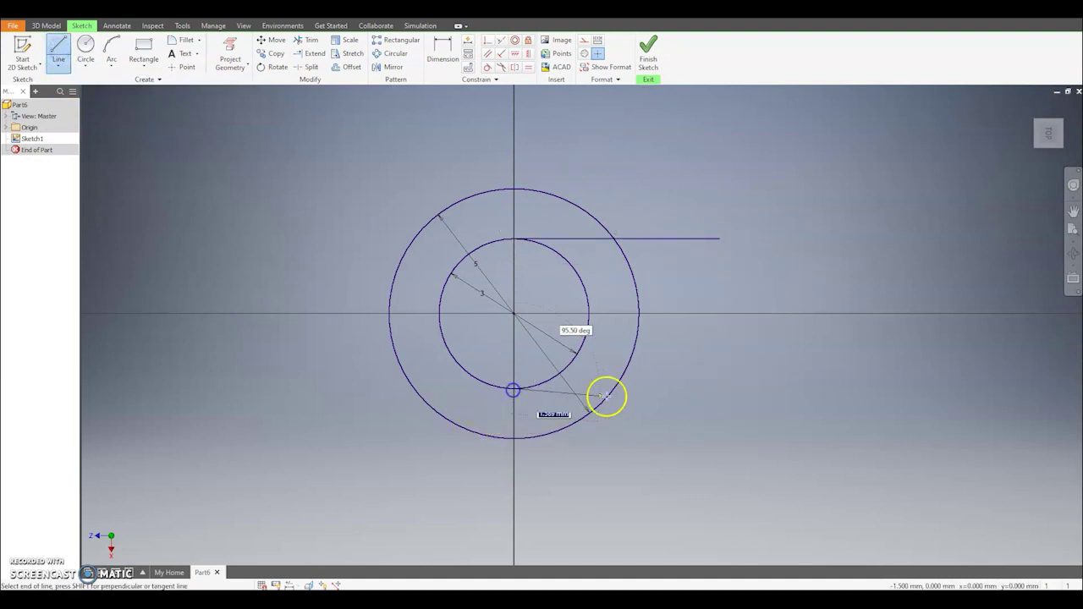
left_click(695, 388)
right_click(695, 387)
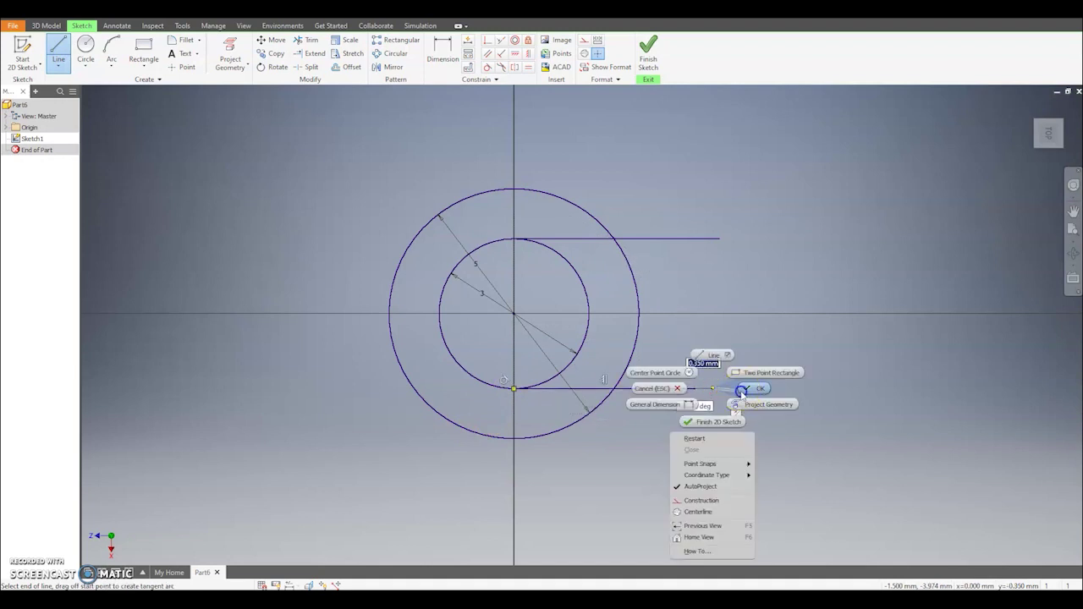
left_click(587, 387)
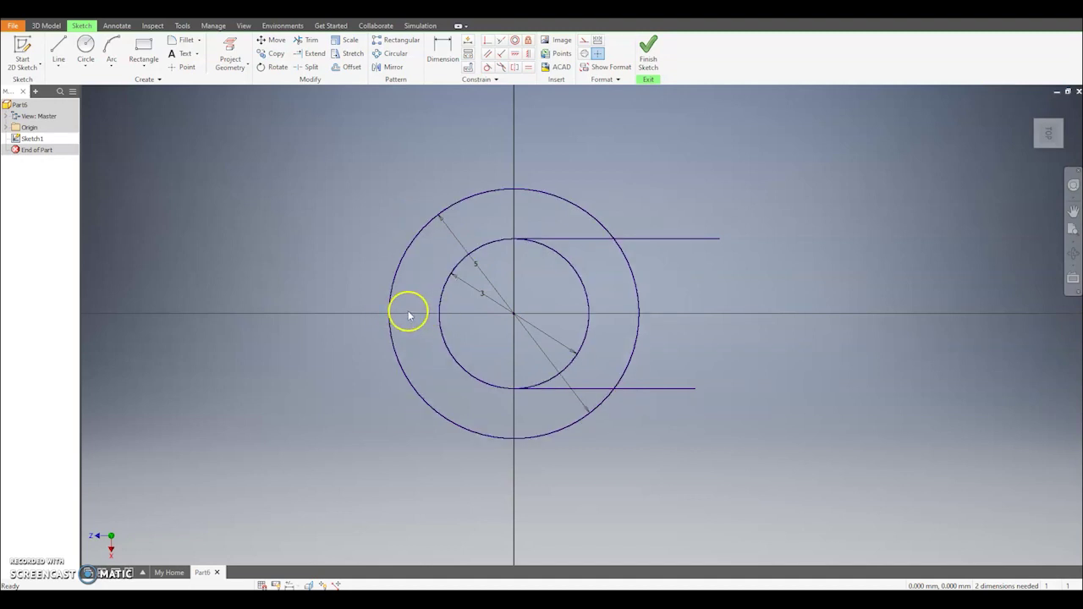
- Draw a horizontal line bridging the two circles on their left side, and a 2.5 mm vertical line upward from its midpoint
left_click(59, 49)
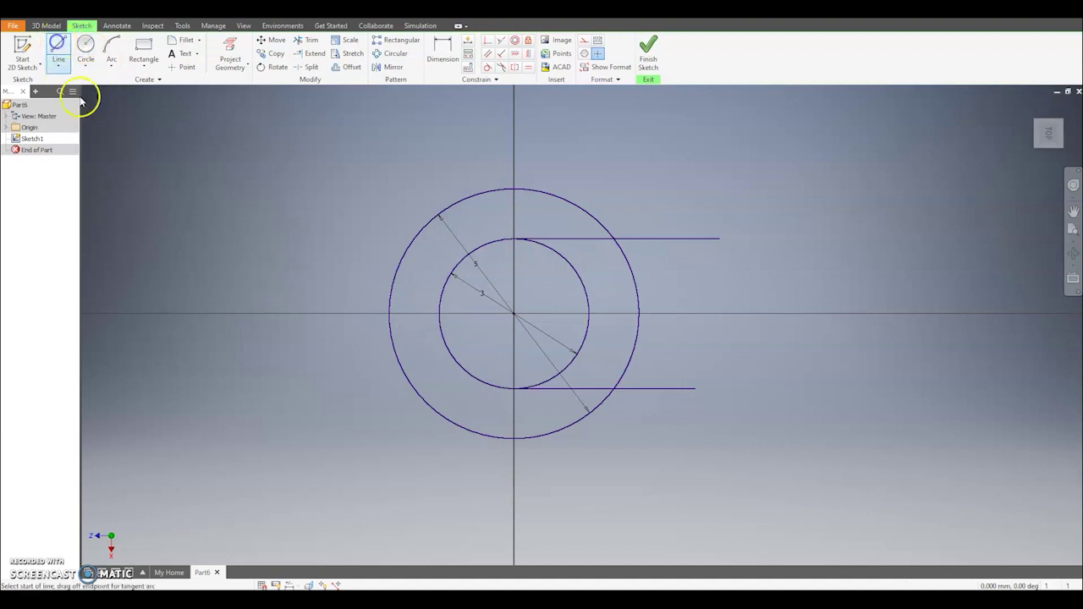
left_click(439, 314)
left_click(388, 313)
left_click(413, 372)
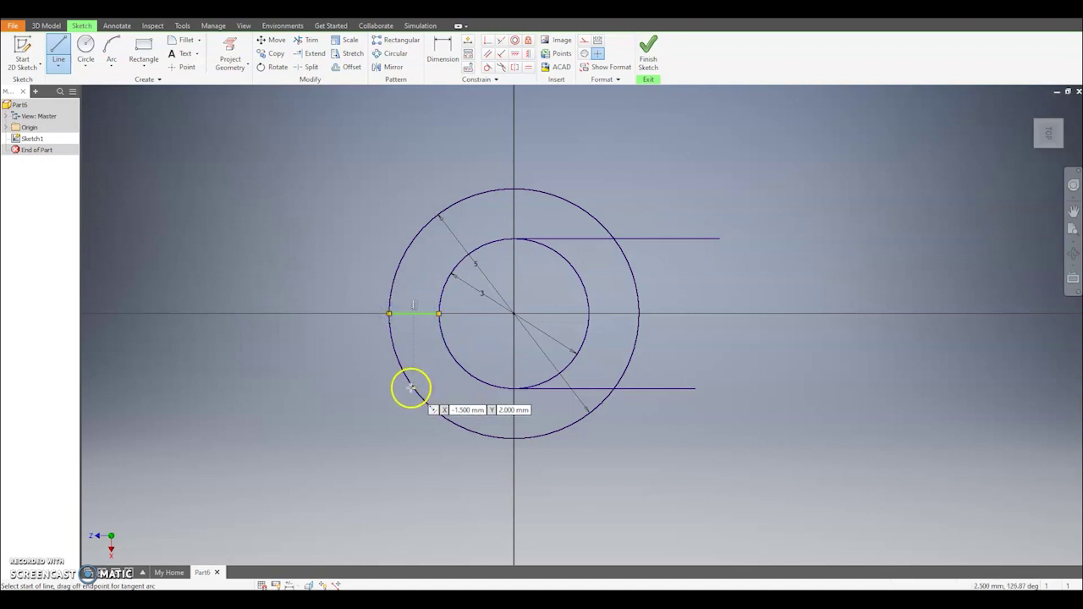
left_click(414, 314)
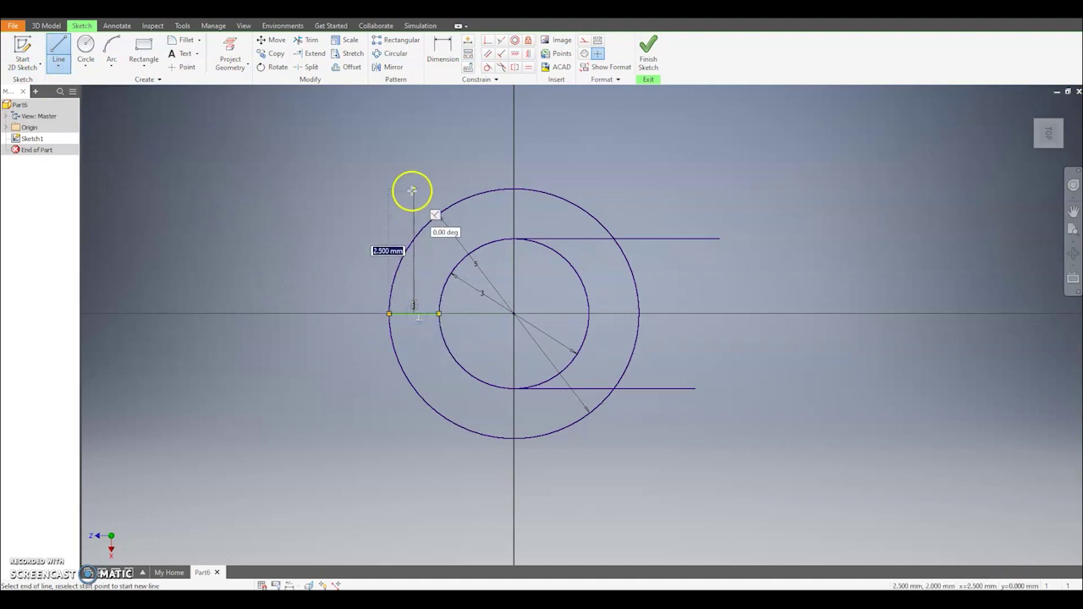
right_click(381, 192)
left_click(313, 174)
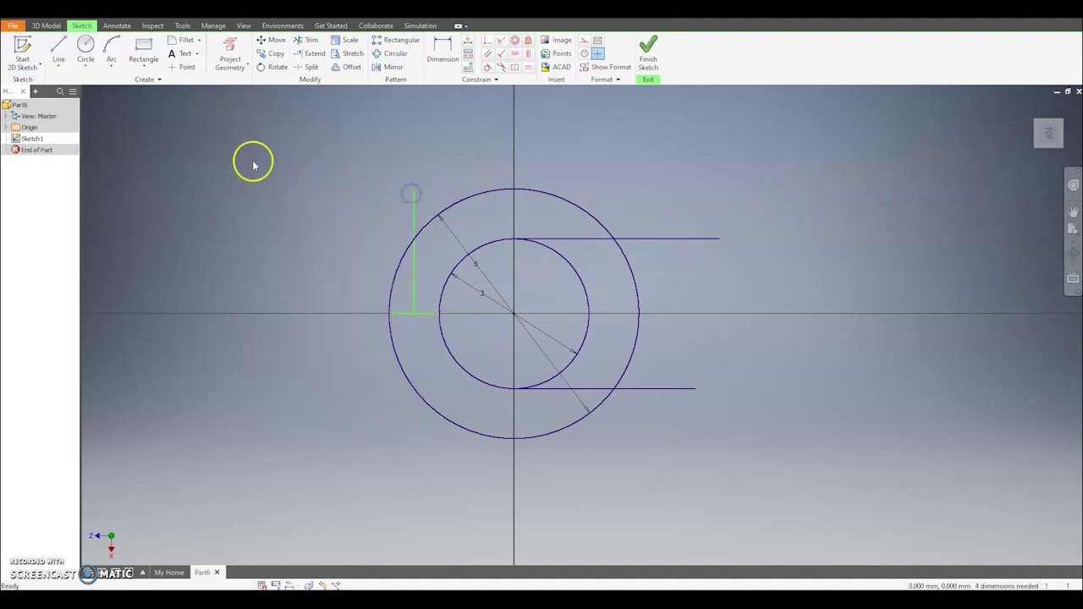
- Draw a second vertical line about 2.3 mm long downward from the bridging line's midpoint, past the outer circle
left_click(68, 47)
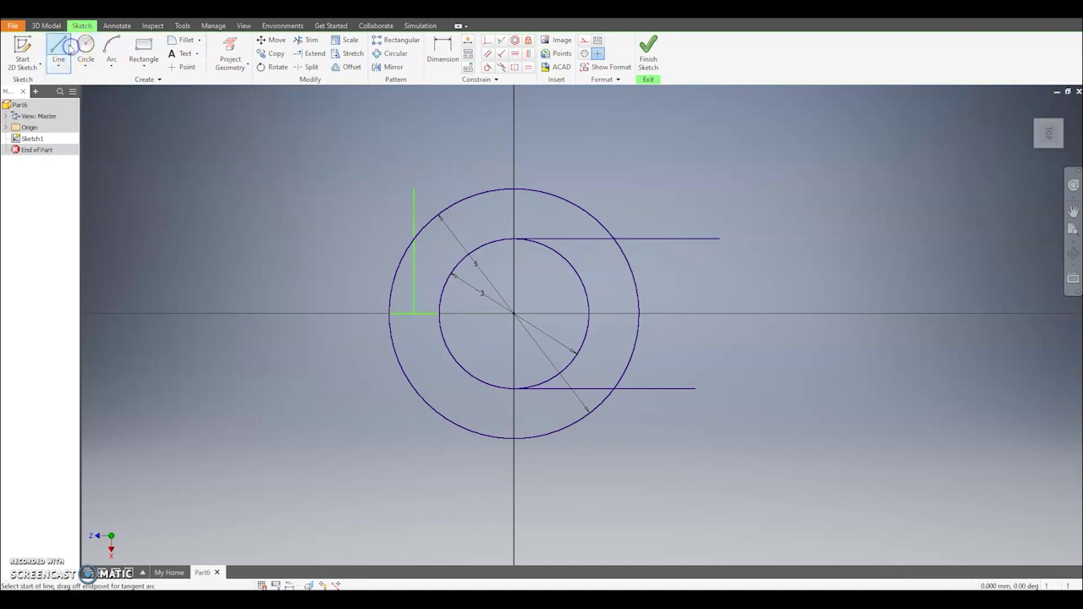
left_click(414, 314)
left_click(414, 423)
right_click(420, 431)
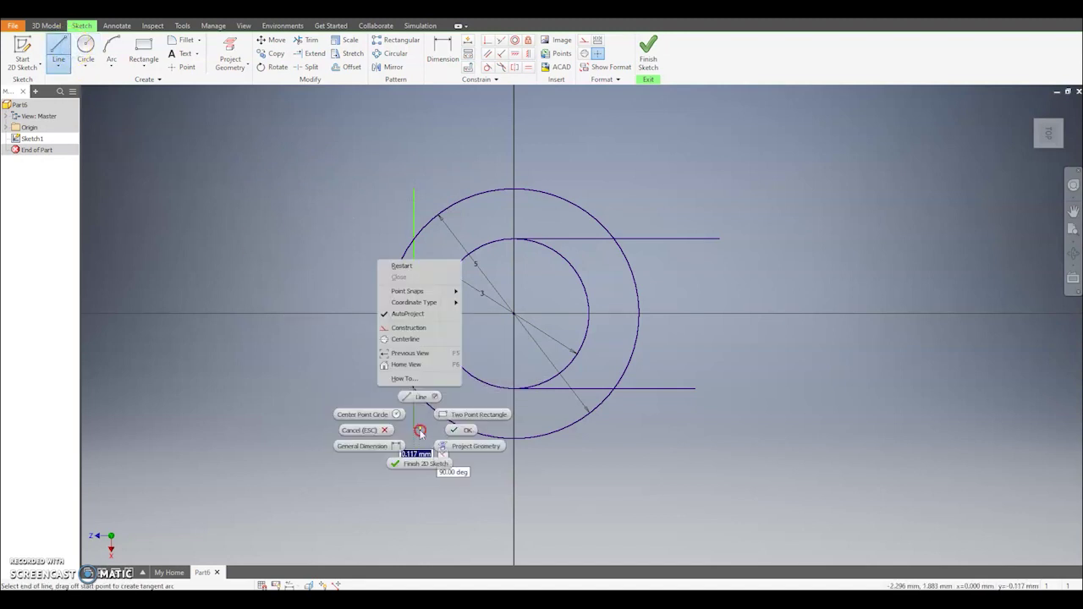
left_click(451, 432)
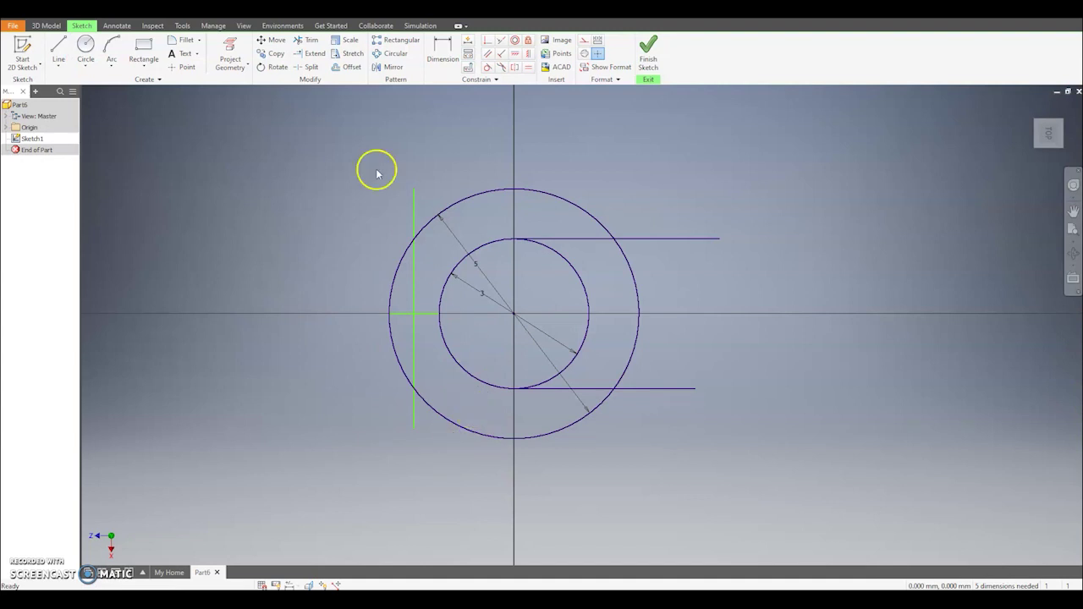
- Trim the right-hand arcs of both circles between the horizontal lines, and the line ends extending beyond the outer circle
left_click(307, 40)
left_click(588, 292)
left_click(636, 341)
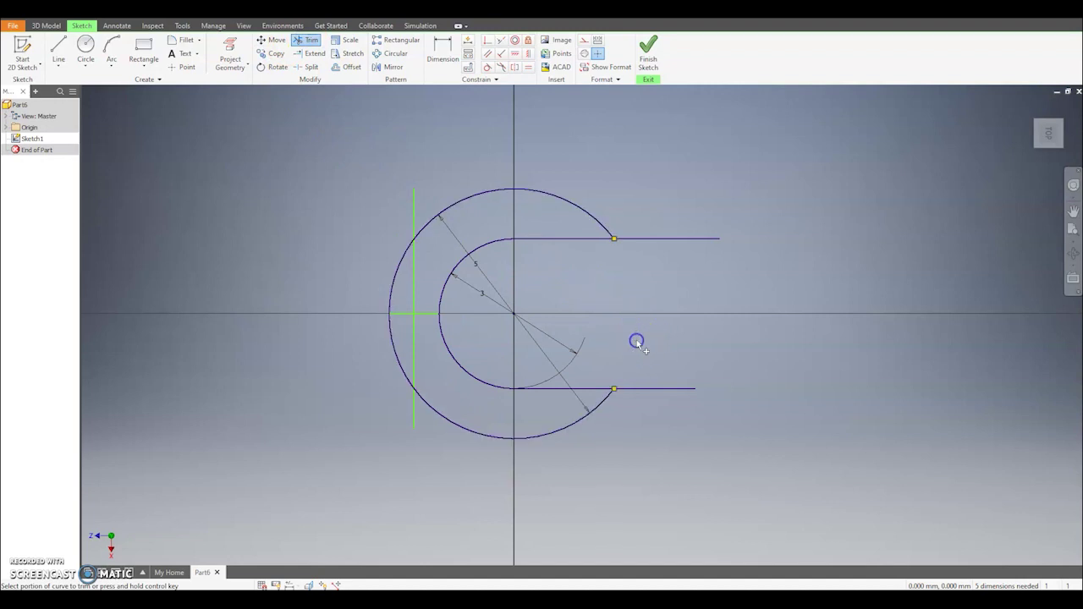
left_click(653, 389)
left_click(663, 239)
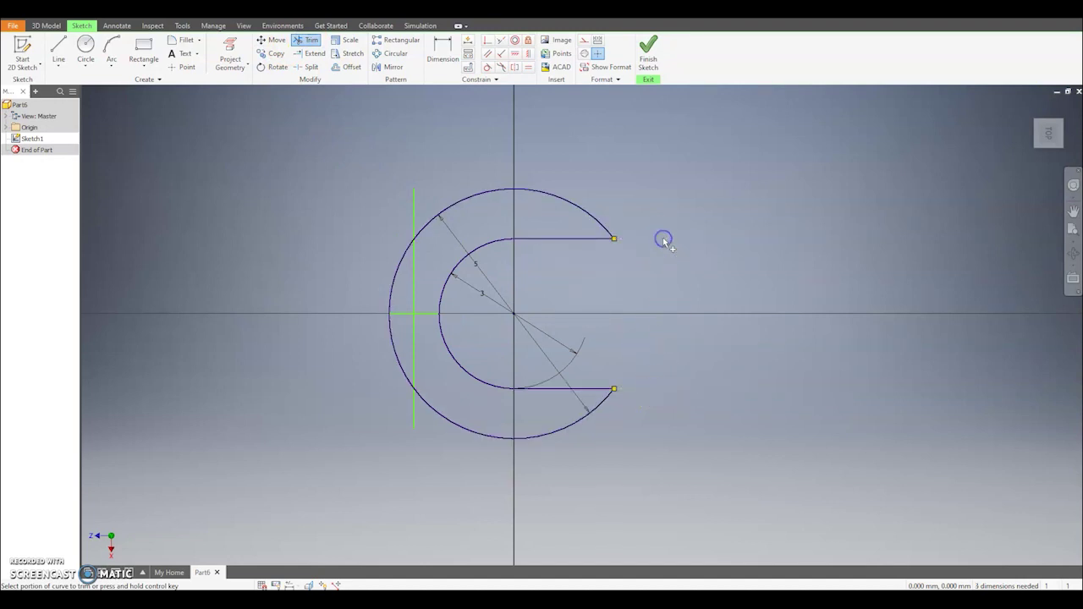
- Trim the outer circle's left arc beyond the vertical lines and the vertical line ends that overhang the outline
left_click(390, 291)
left_click(389, 342)
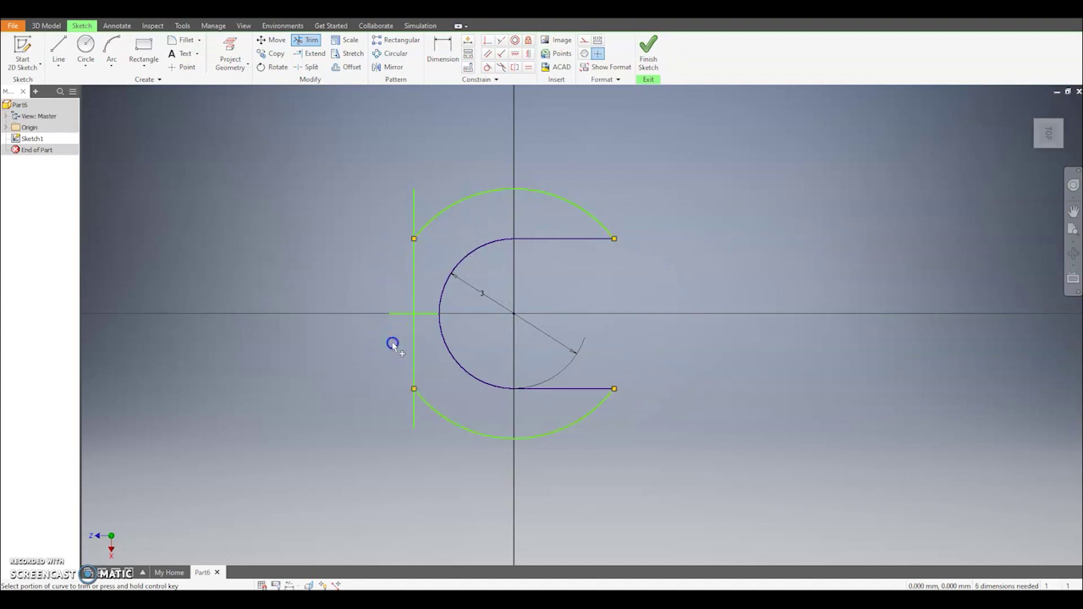
left_click(413, 212)
key("Escape")
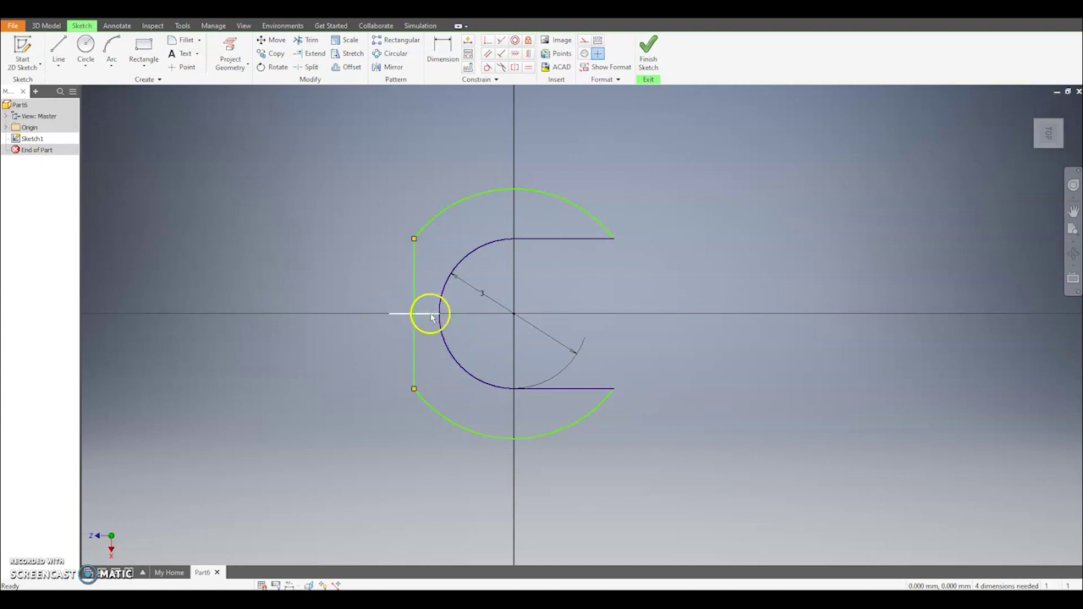
- Convert the short horizontal line crossing the profile's straight vertical edge to construction geometry
right_click(431, 316)
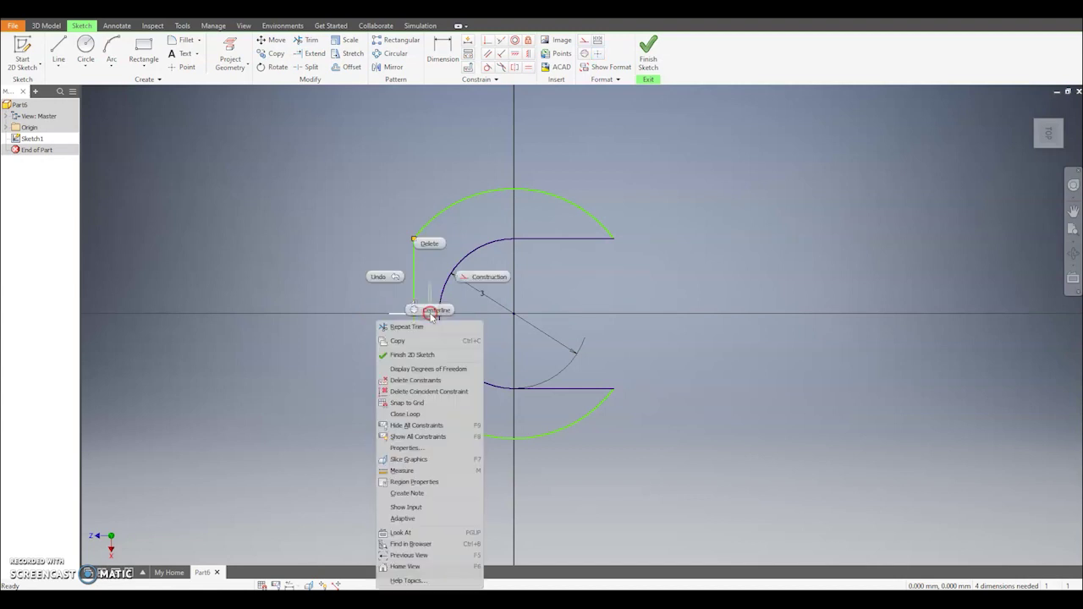
left_click(485, 281)
left_click(738, 439)
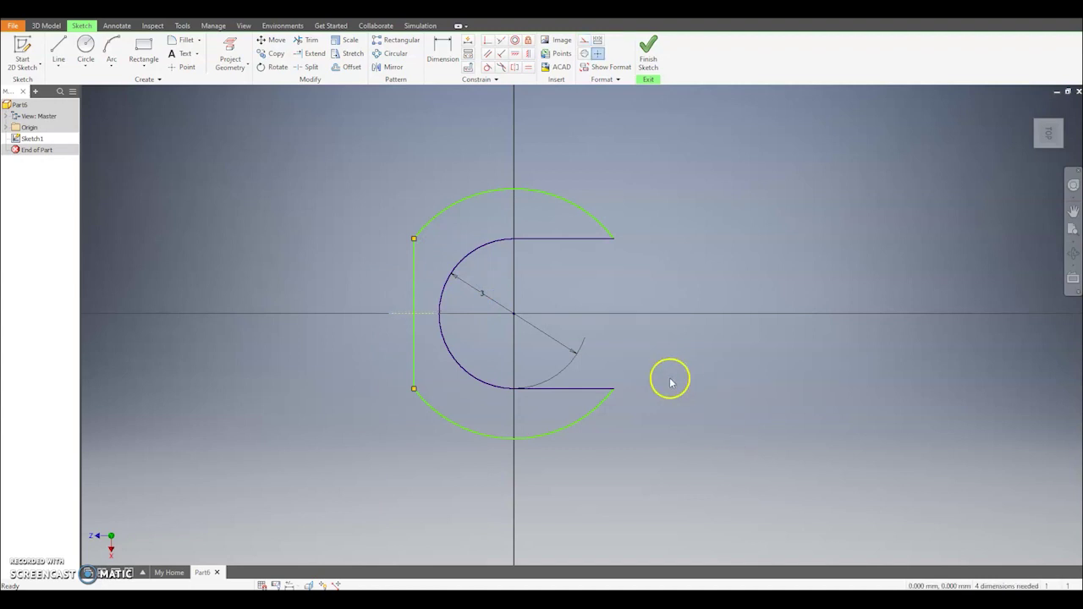
- Finish the sketch and extrude the C-shaped profile 4 mm into a solid
left_click(648, 52)
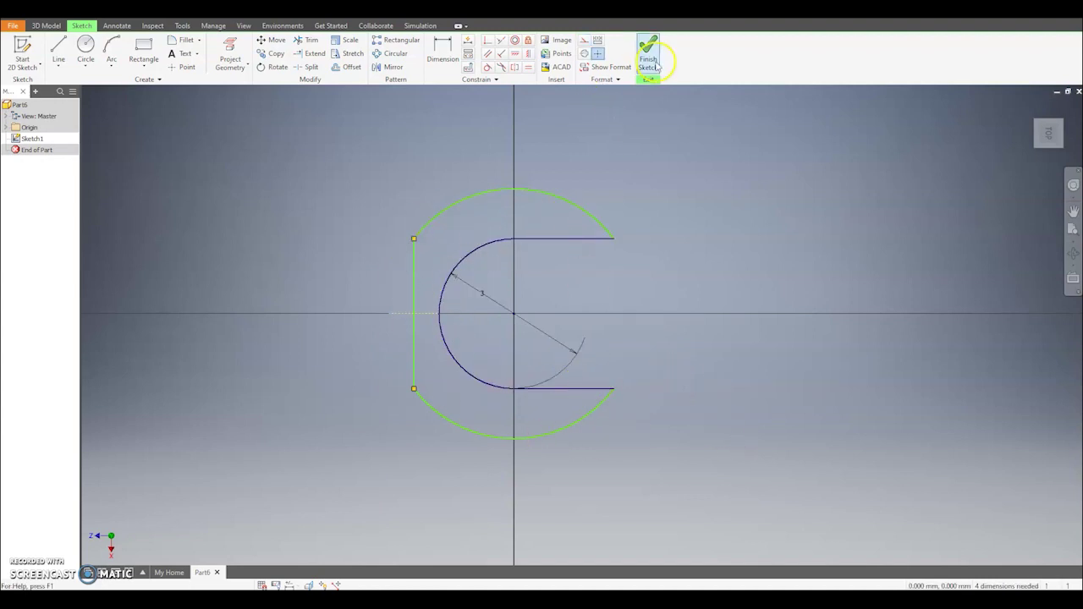
left_click(59, 53)
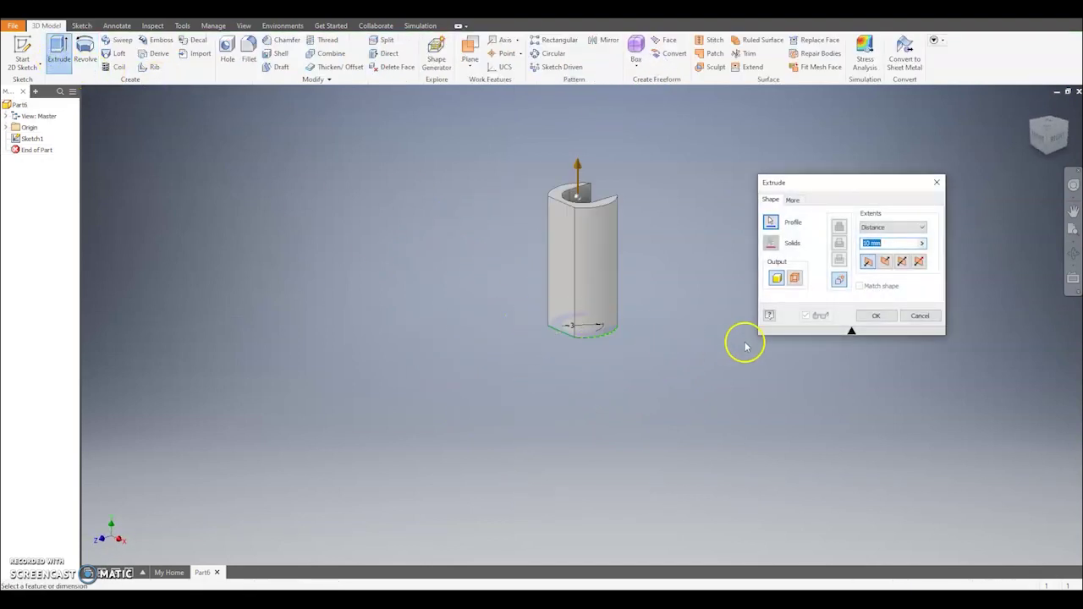
left_click(876, 315)
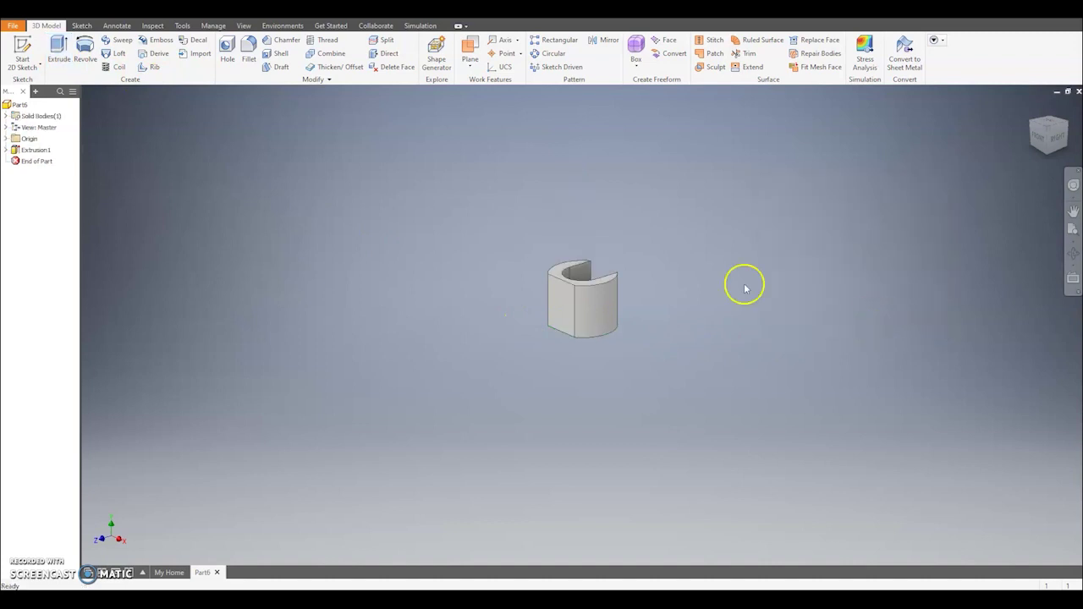
- Start a new sketch on the flat rectangular face at the back of the C-shaped body
scroll(600, 314, "up", 2)
middle_click_drag(581, 324, 532, 345)
left_click(465, 310)
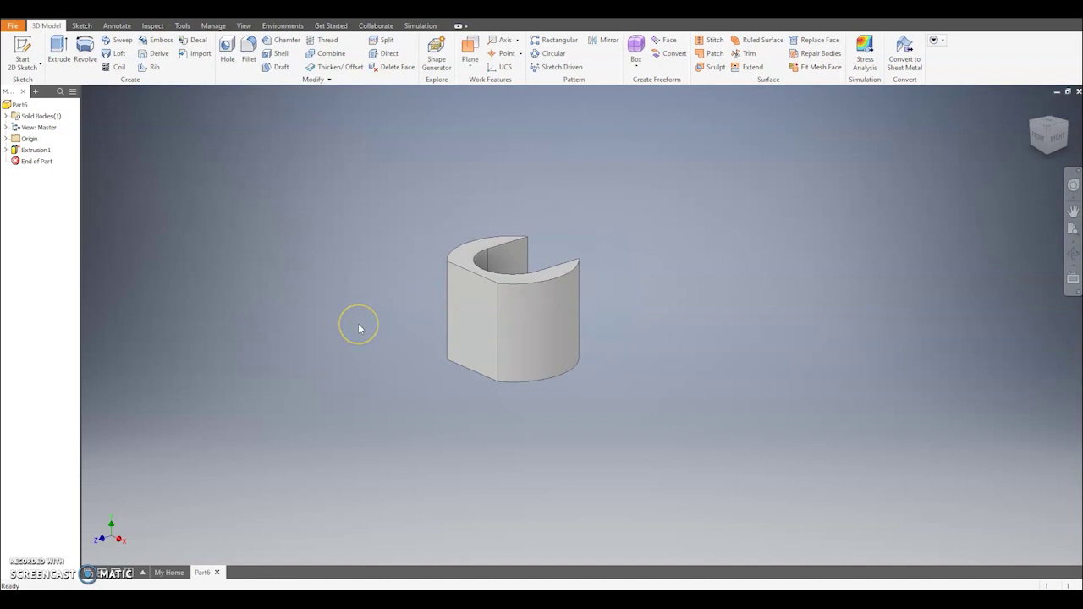
middle_click_drag(496, 353, 507, 363)
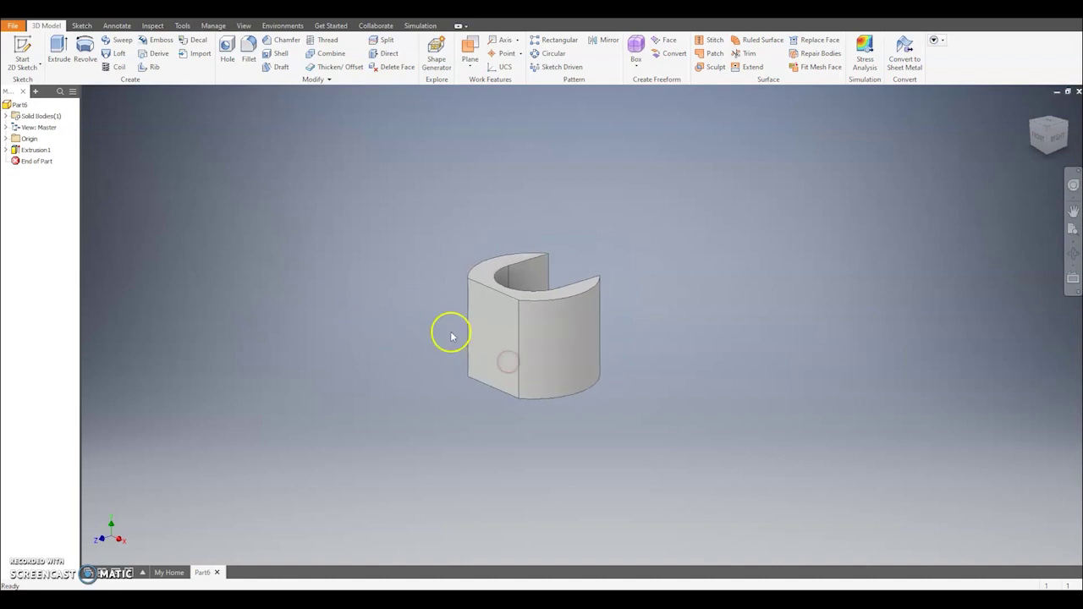
left_click(25, 46)
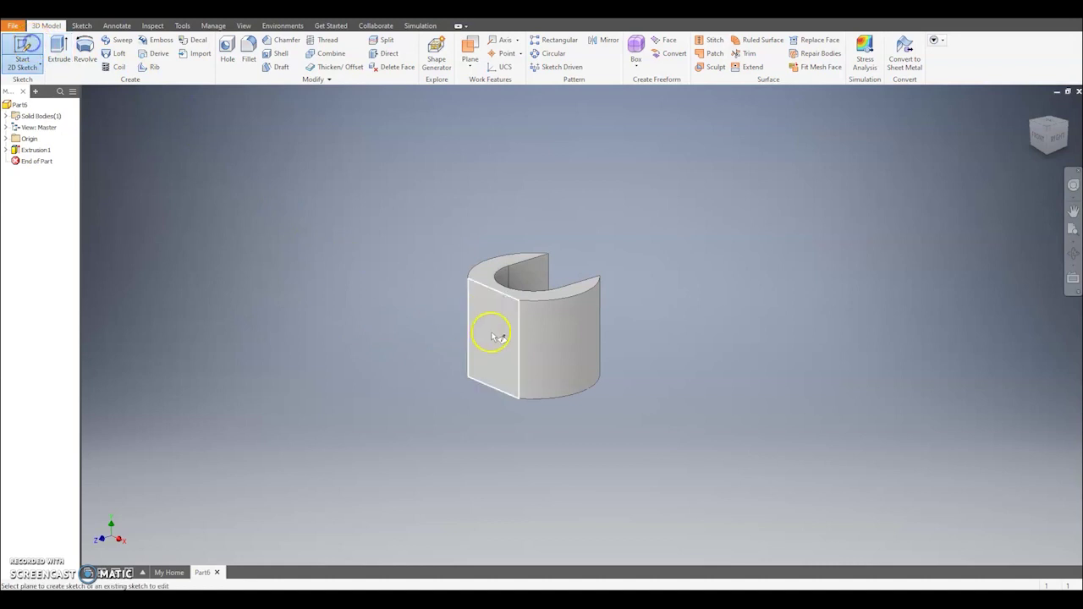
left_click(492, 331)
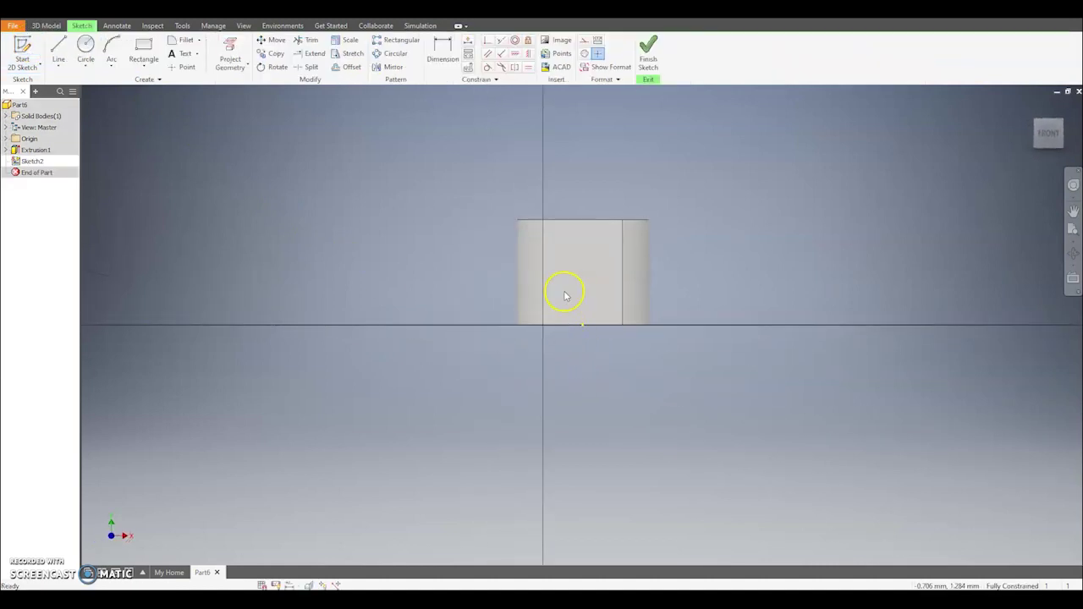
middle_click_drag(564, 293, 454, 370)
scroll(455, 370, "up", 3)
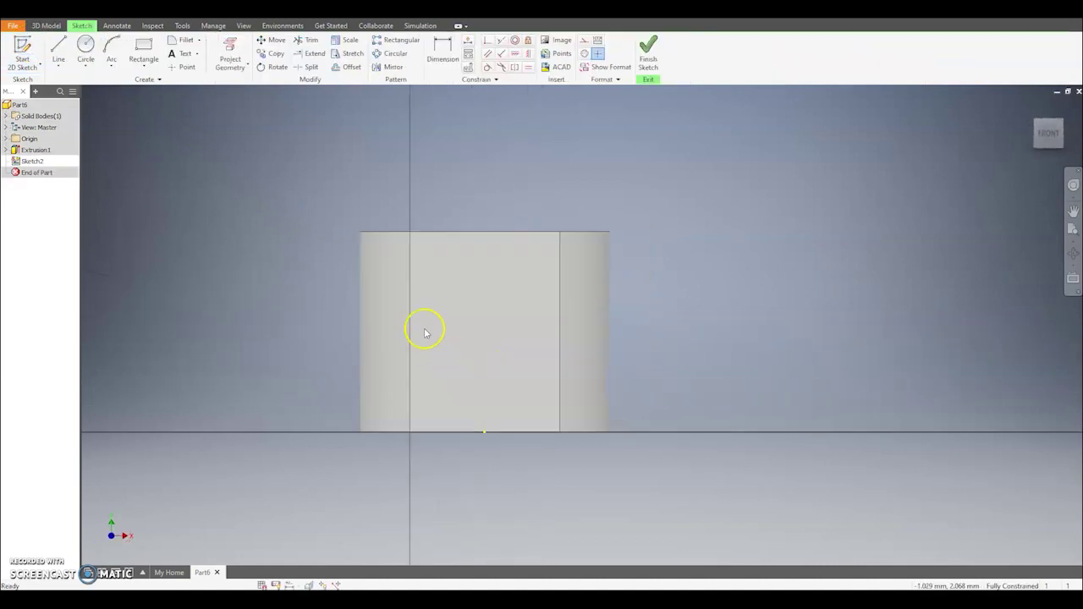
- Draw two diagonal lines across the flat face, each joining opposite corners
left_click(59, 51)
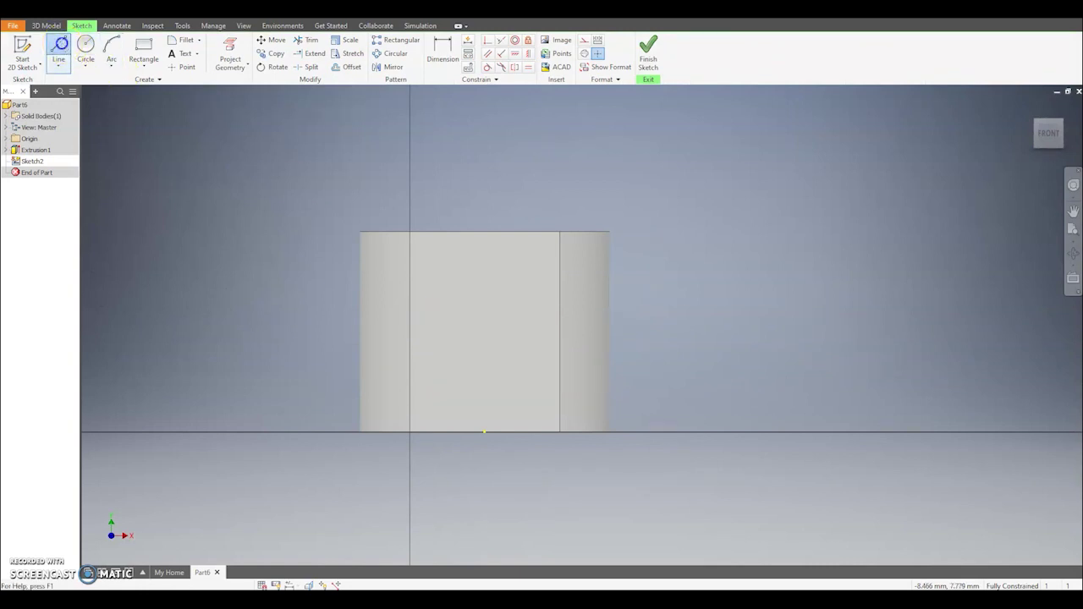
left_click(410, 230)
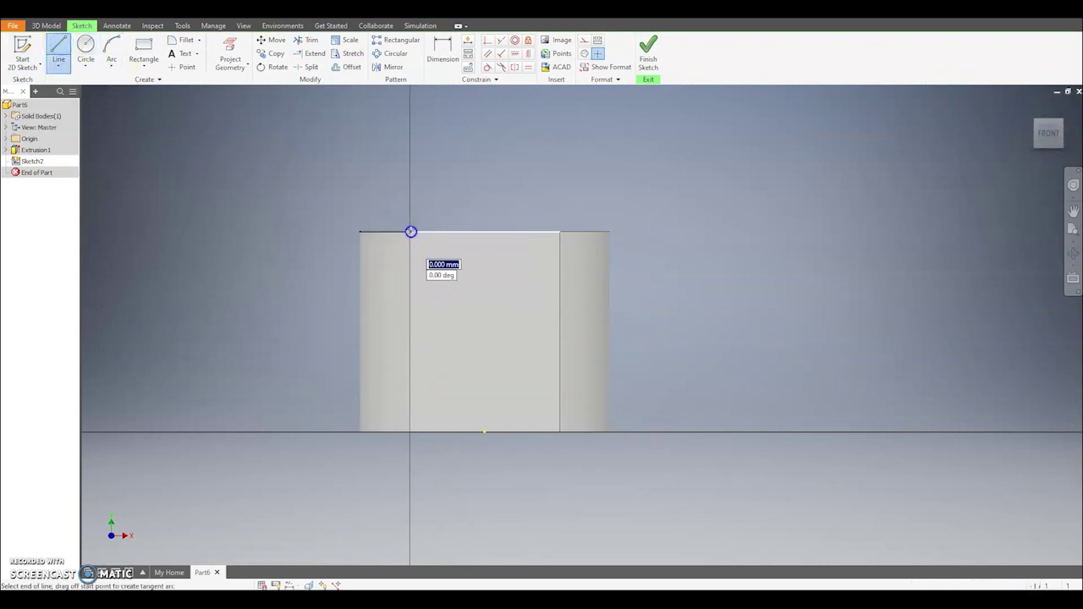
left_click(560, 432)
right_click(677, 369)
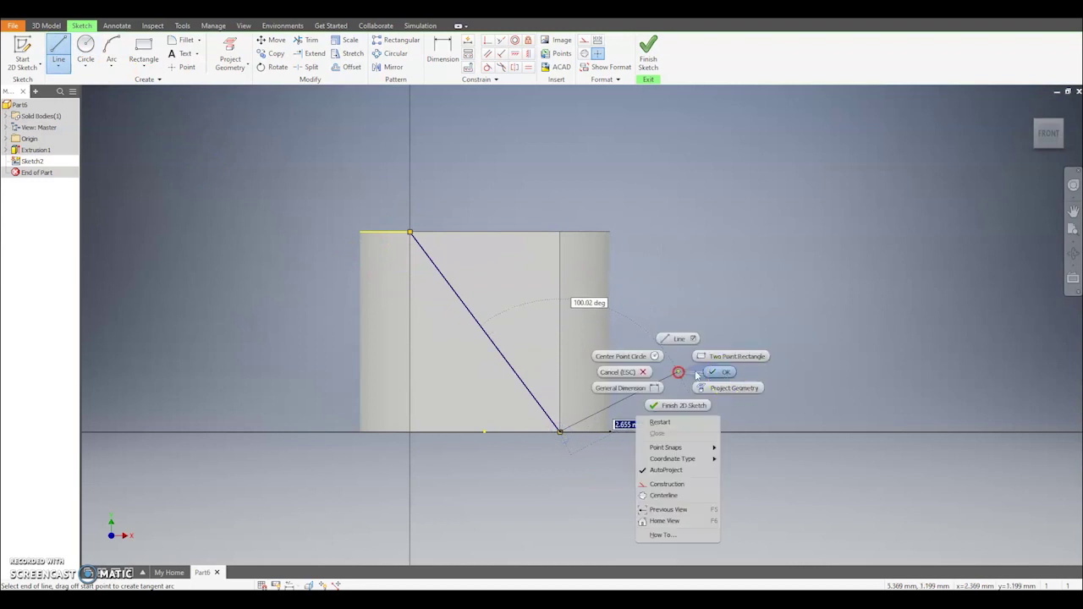
left_click(681, 341)
left_click(59, 51)
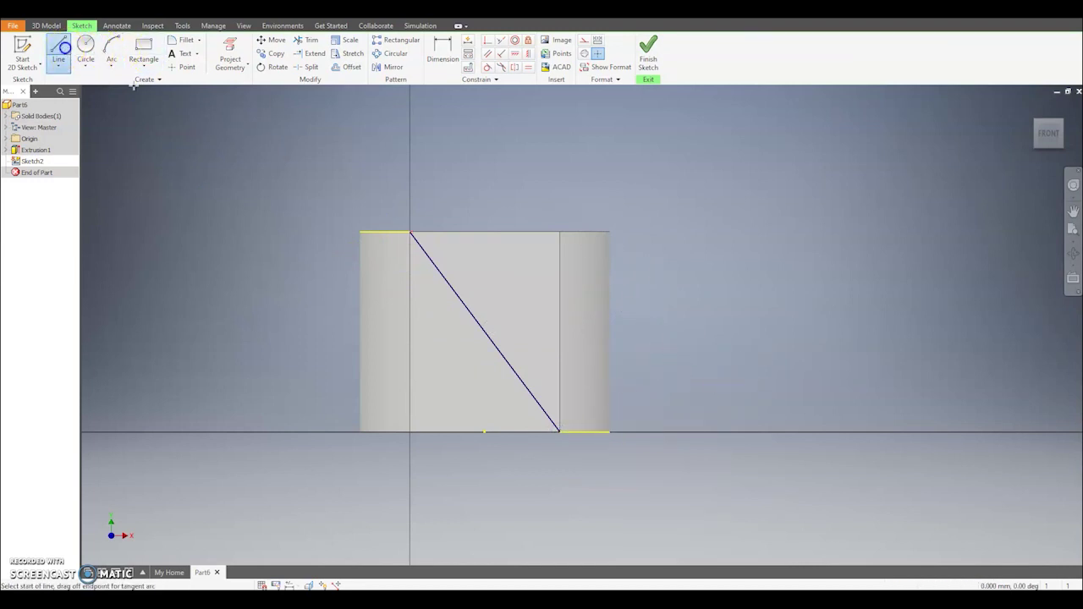
left_click(558, 231)
left_click(410, 433)
right_click(490, 274)
left_click(489, 245)
- Draw a 2 mm diameter circle centred where the two diagonals cross
left_click(86, 49)
left_click(484, 332)
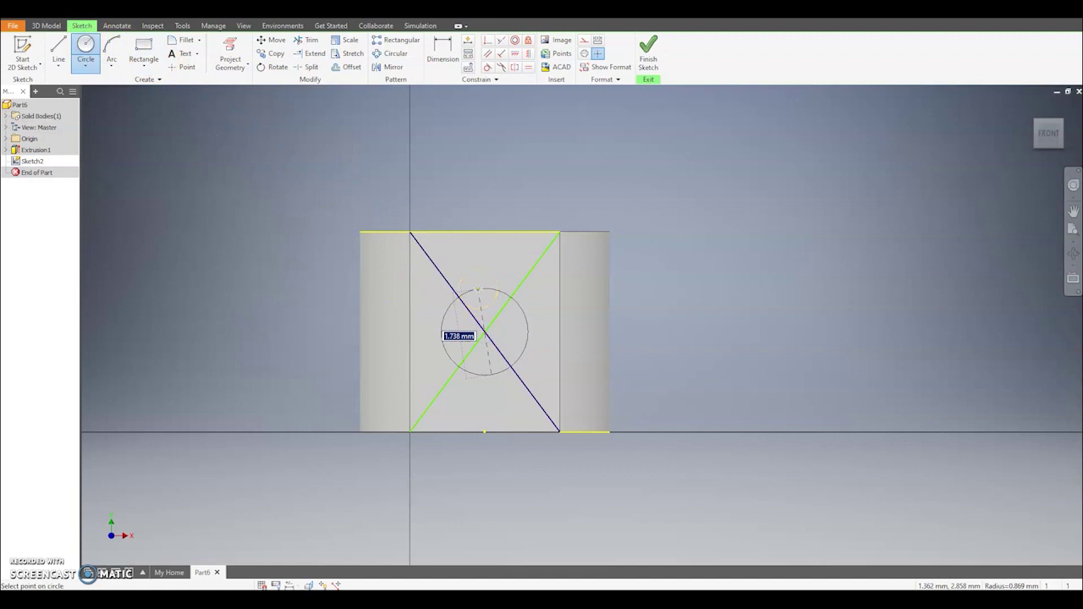
type("2")
key("Return")
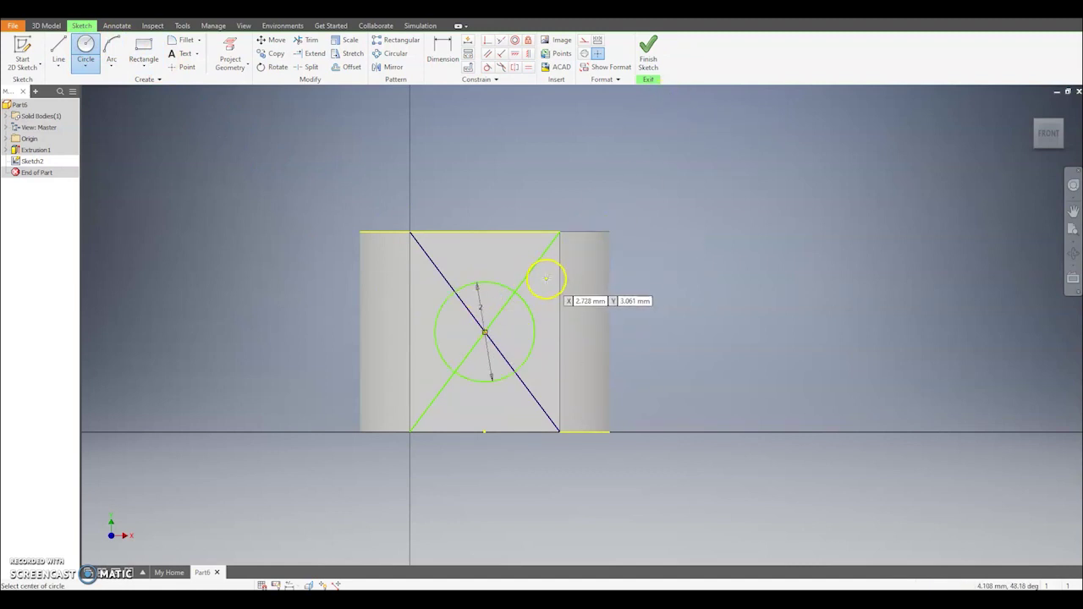
key("Escape")
- Convert both diagonal lines on the flat face to construction geometry
left_click(535, 273)
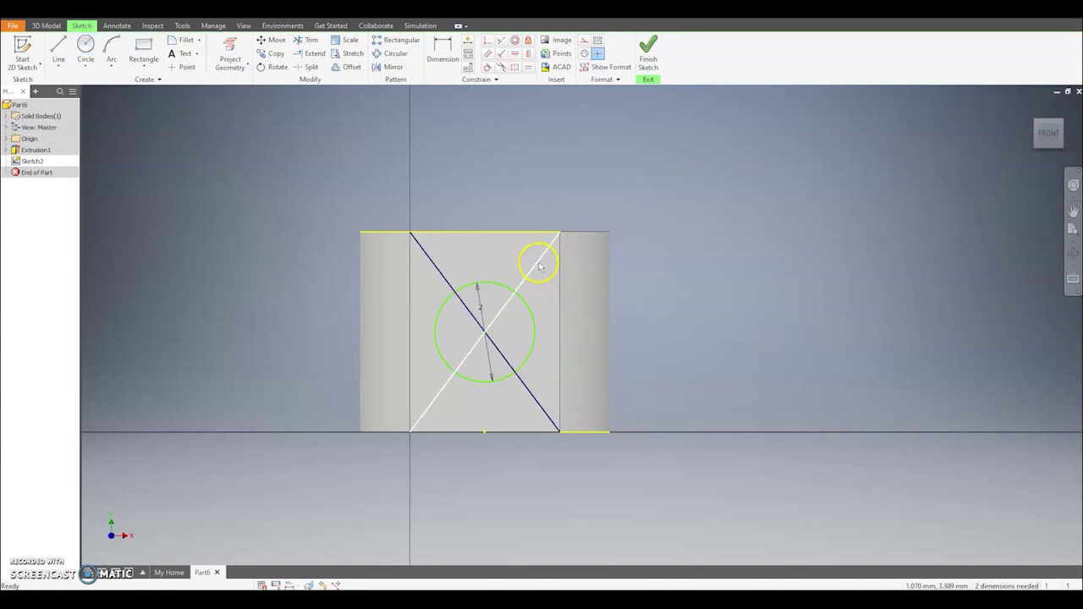
right_click(539, 264)
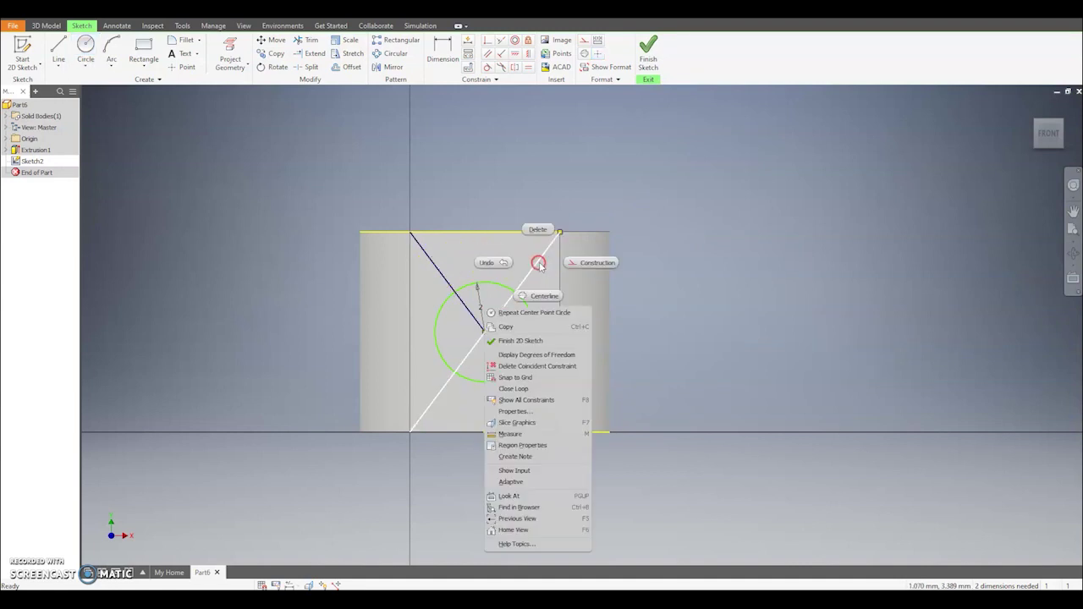
left_click(591, 265)
right_click(436, 267)
left_click(484, 268)
- Finish the sketch and extrude the circle 2 mm outward from the flat face, joined to the body as a pin
left_click(649, 51)
left_click(61, 57)
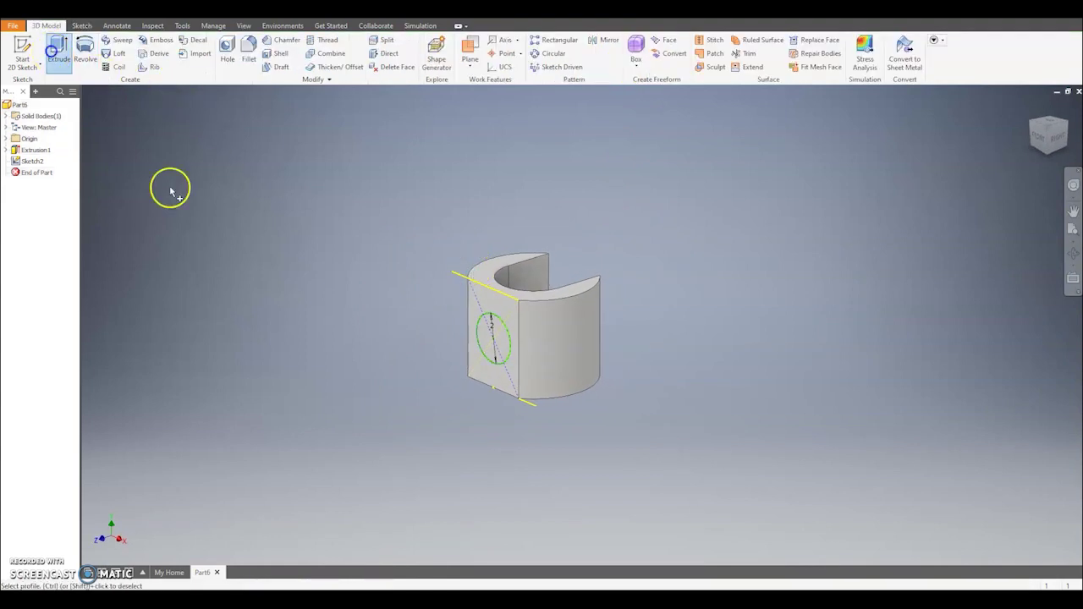
left_click(506, 339)
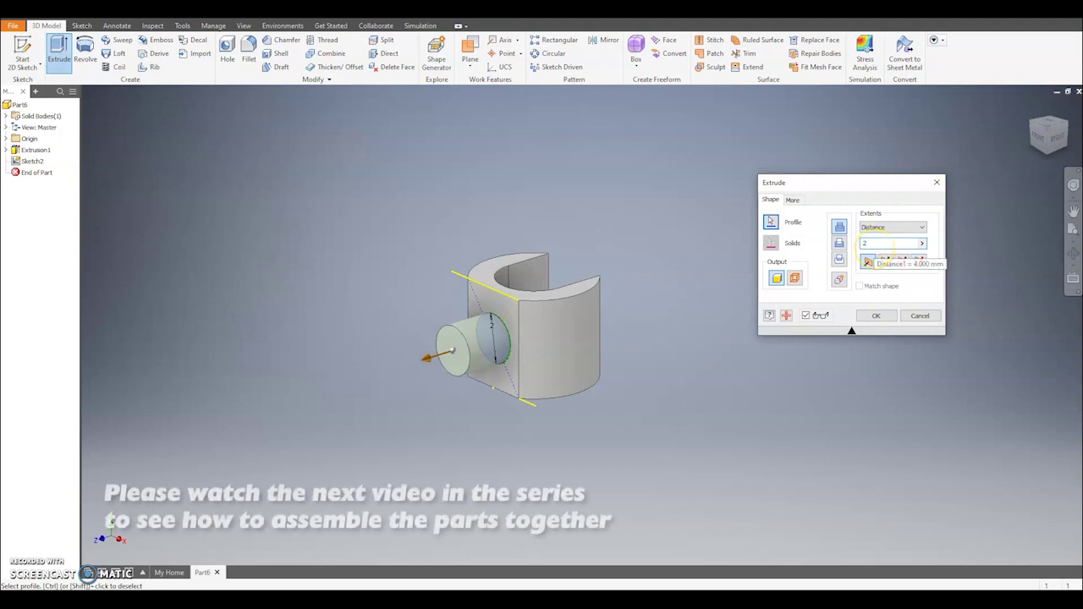
key("Return")
mouse_move(598, 421)
middle_mouse_down("shift")
mouse_move(590, 460)
mouse_move(591, 429)
middle_mouse_up("shift")
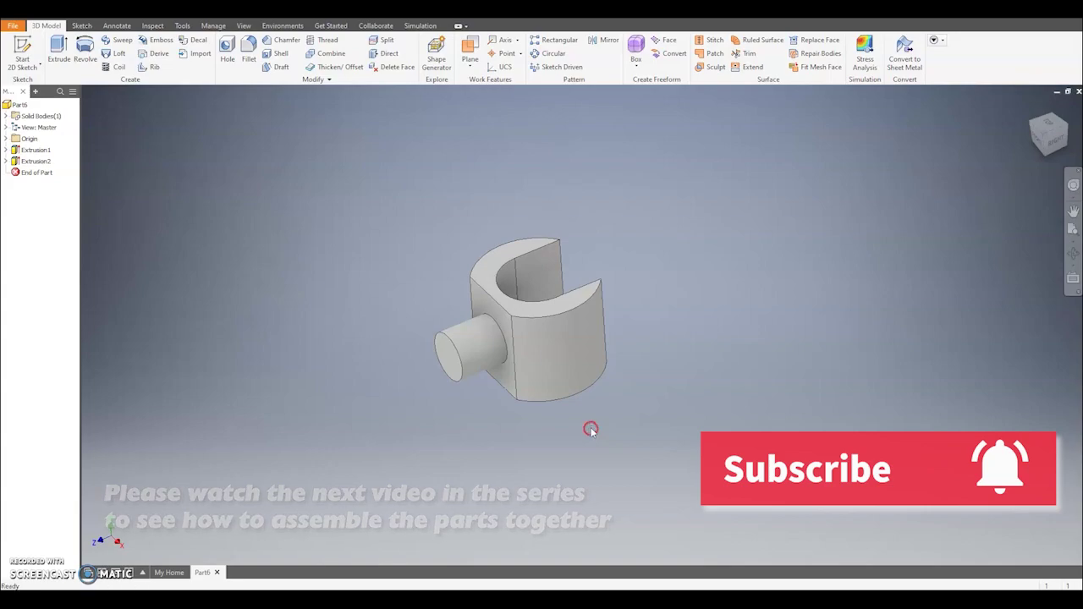